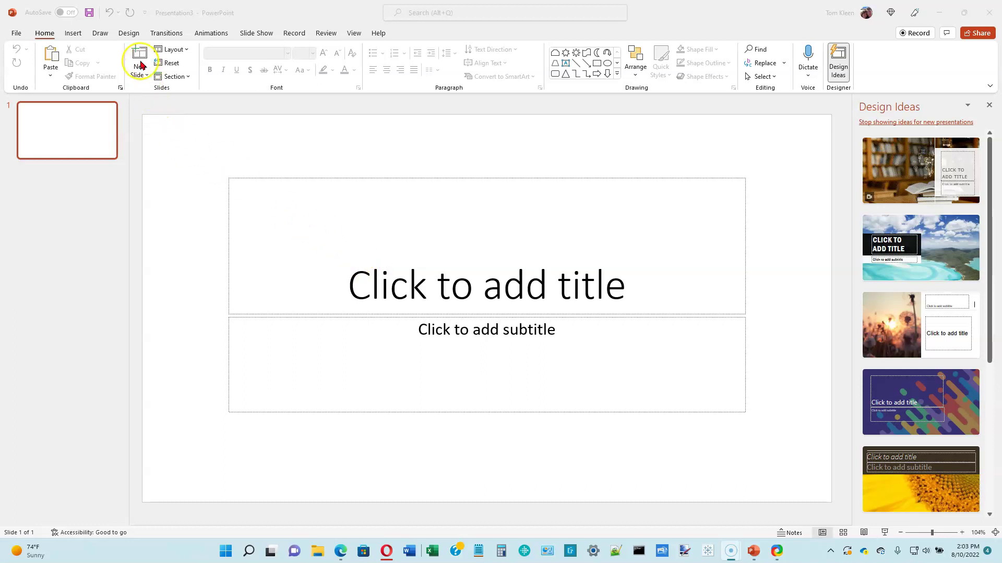
# Apply the Wisp theme, with its pale green background and red arrow accent, to the title slide
pyautogui.click(132, 34)
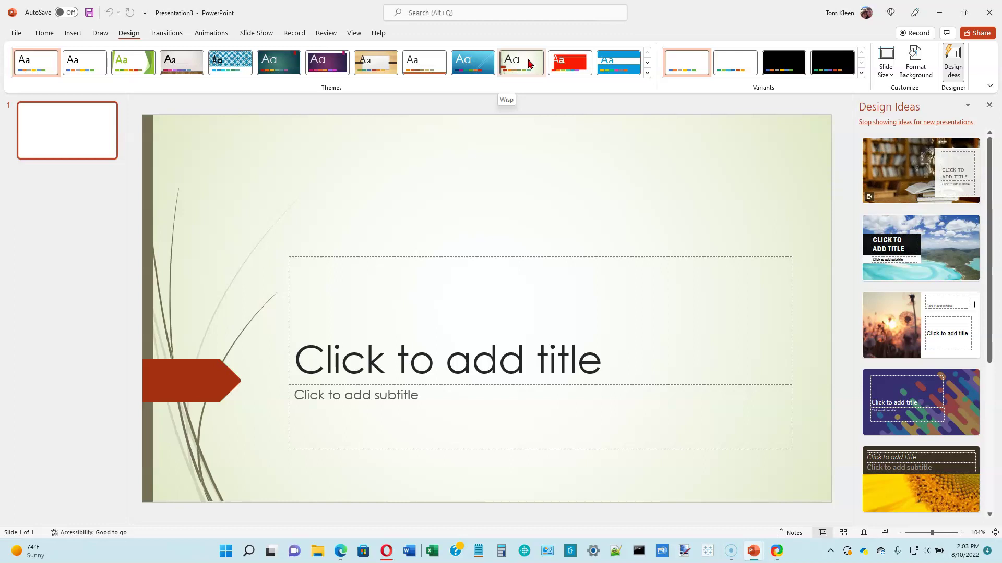
pyautogui.click(528, 63)
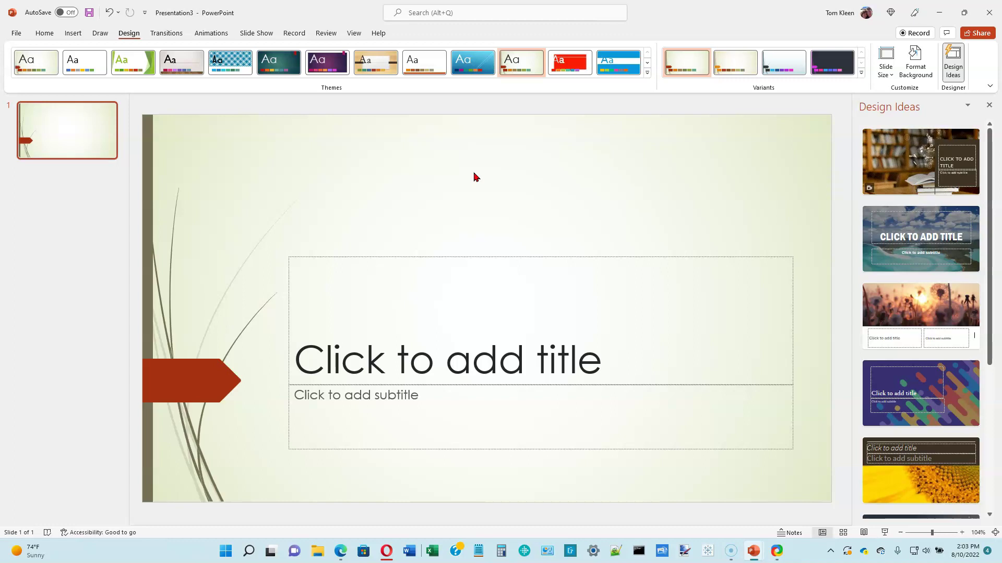
pyautogui.click(398, 304)
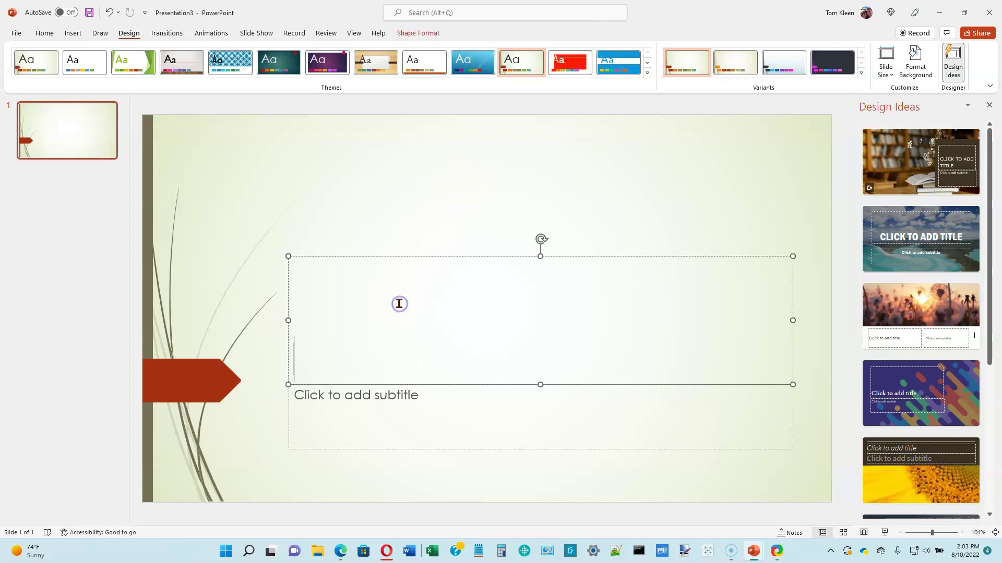
# Switch the slide to the Wisp Title and Content layout
pyautogui.click(385, 236)
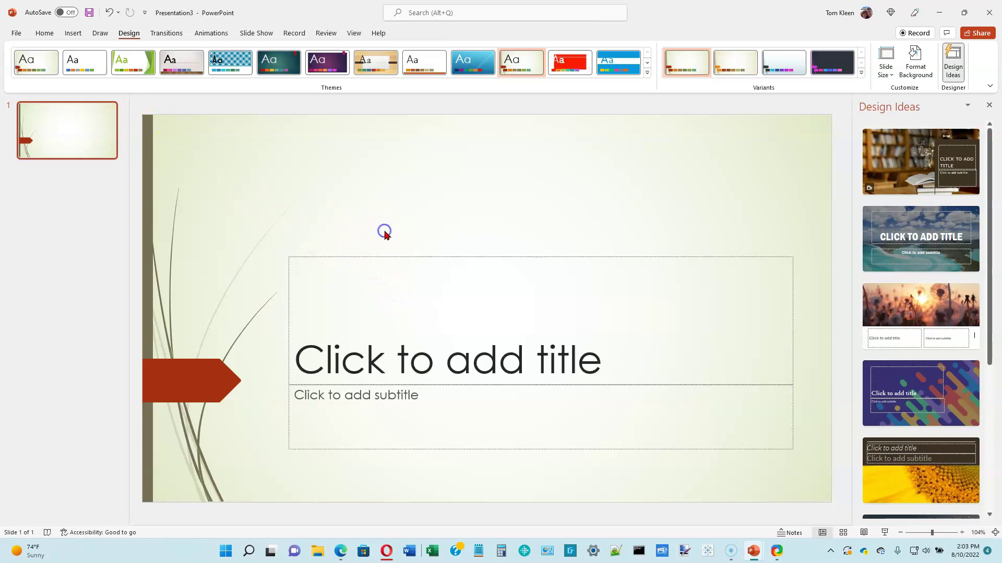
pyautogui.click(44, 34)
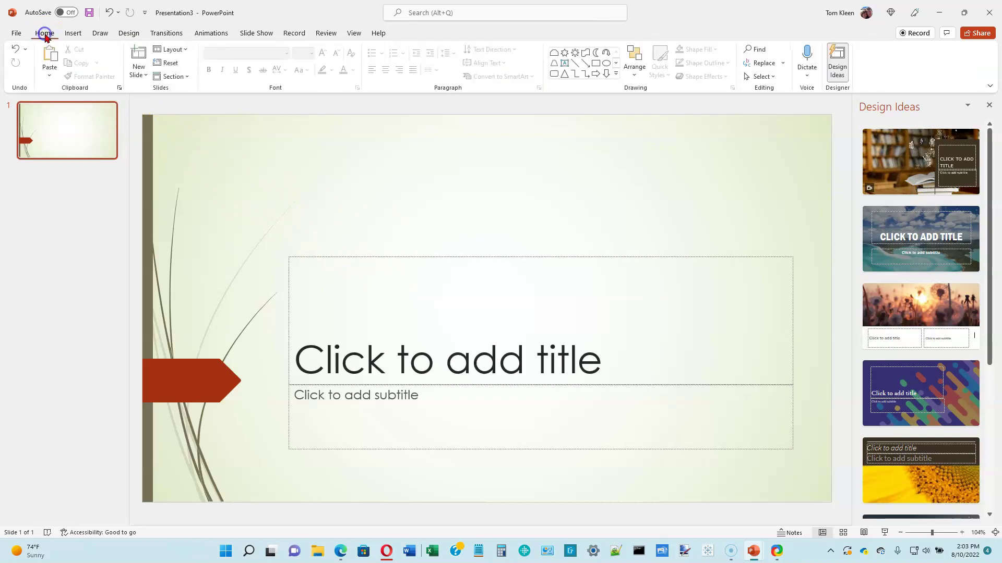
pyautogui.click(187, 50)
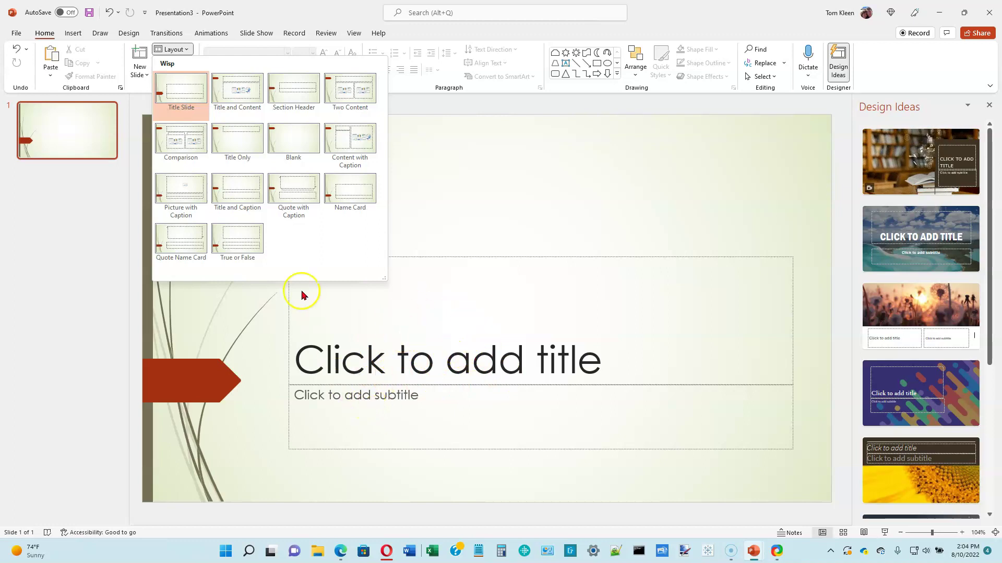
pyautogui.click(237, 94)
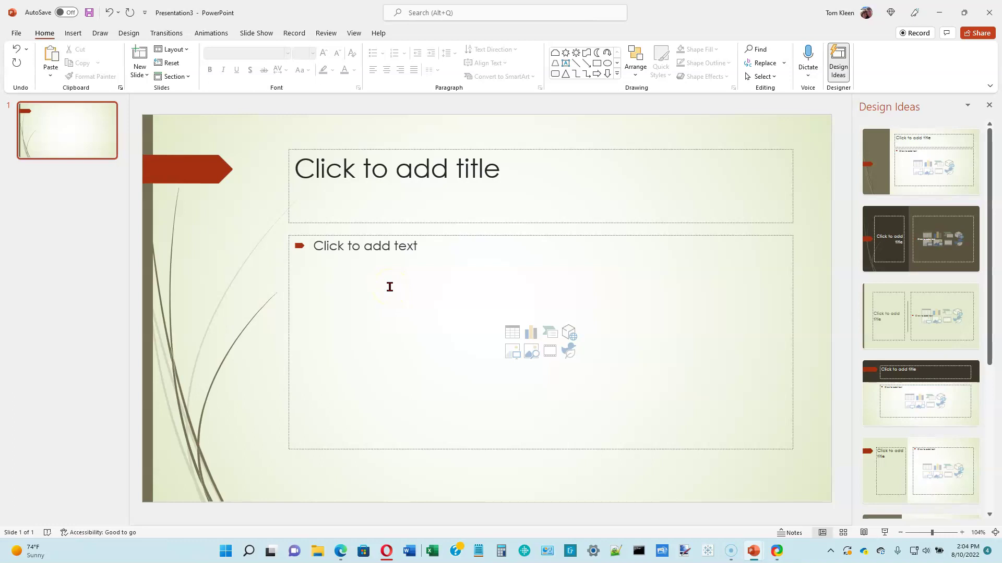
# Select the whole title placeholder box and delete it, leaving only the content placeholder
pyautogui.click(555, 157)
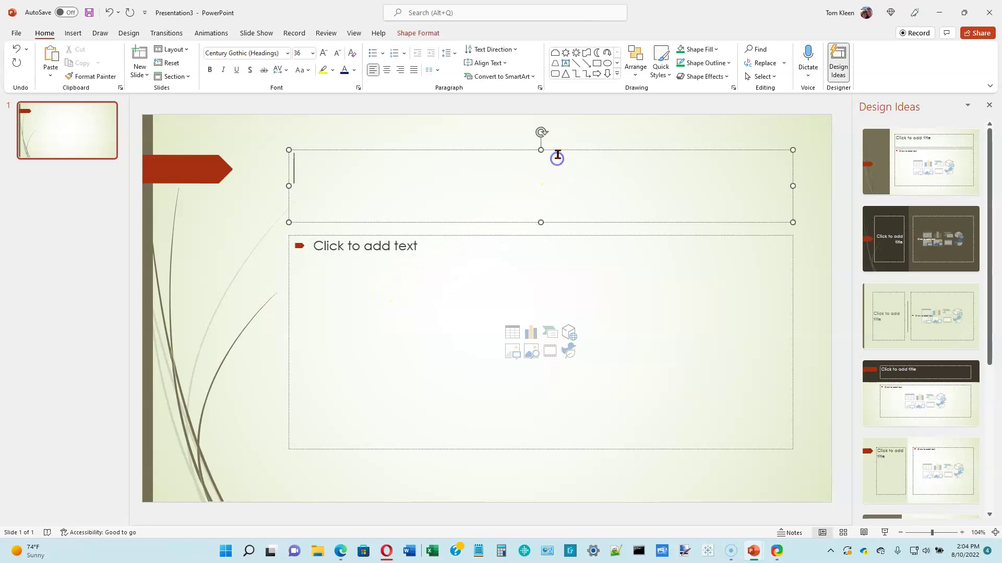
pyautogui.click(562, 152)
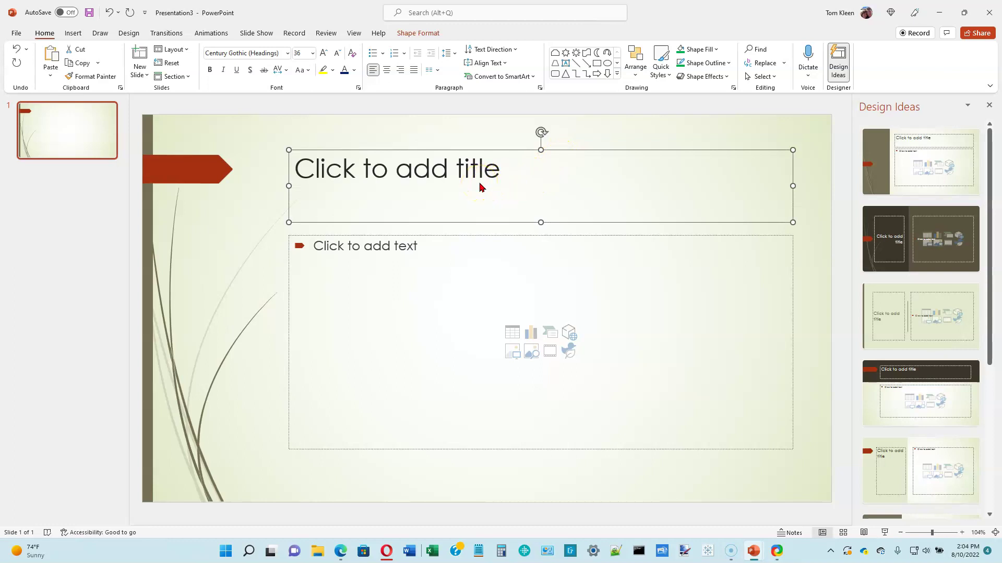
pyautogui.click(504, 150)
pyautogui.click(560, 153)
pyautogui.click(551, 162)
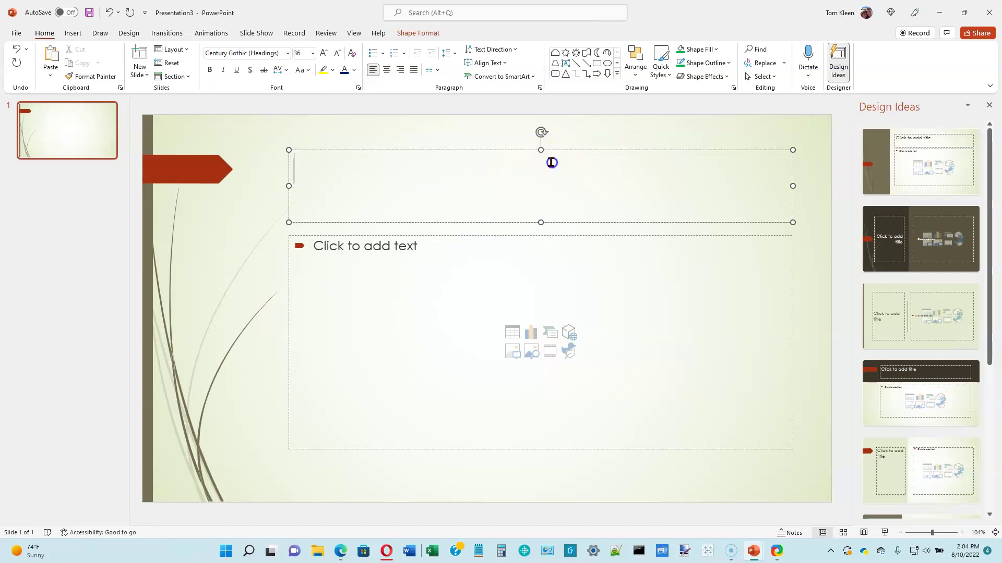
pyautogui.click(559, 157)
pyautogui.click(567, 151)
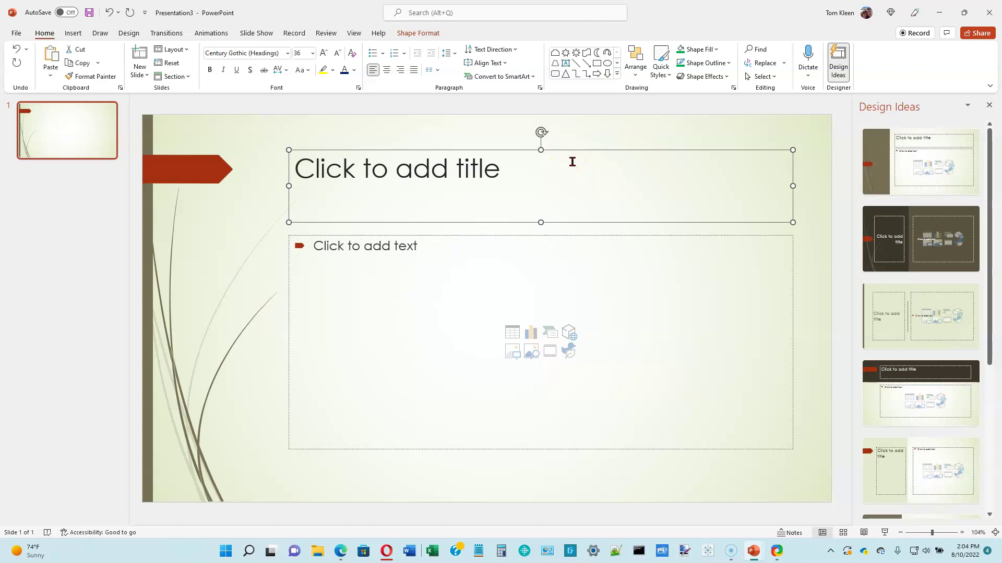
pyautogui.press('Delete')
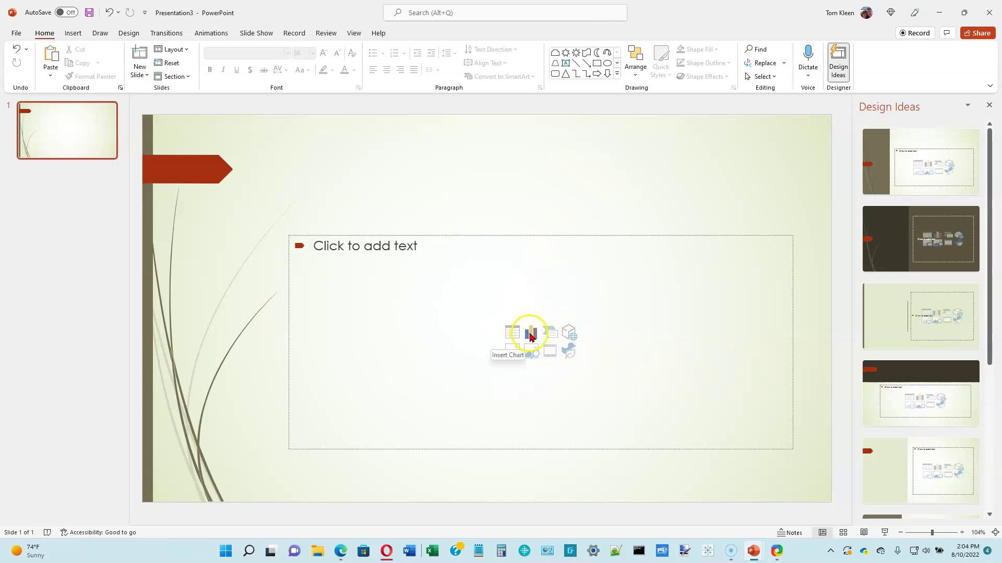
# Start a chart from the content placeholder and show the Pie chart types
pyautogui.click(530, 337)
pyautogui.click(474, 135)
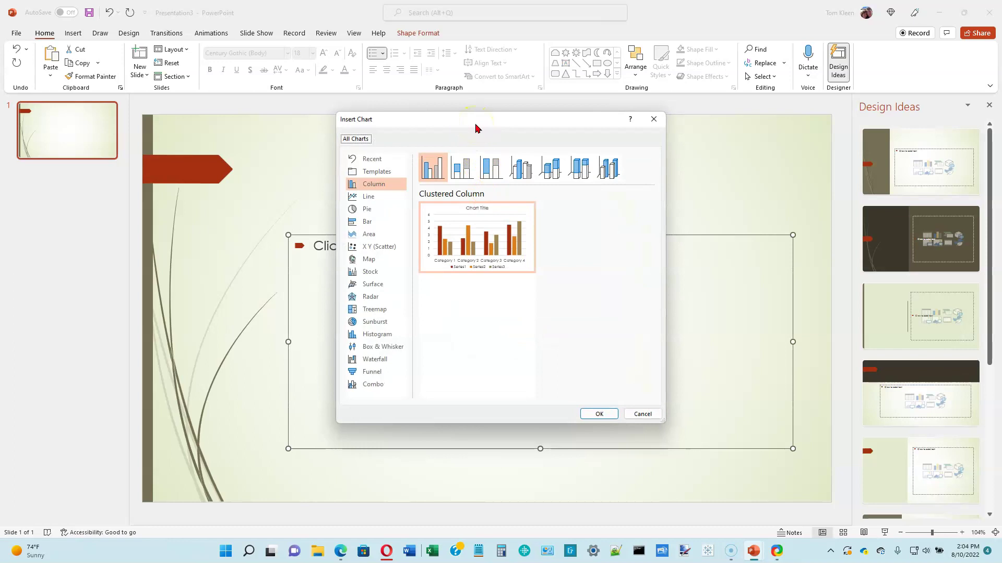
pyautogui.click(368, 214)
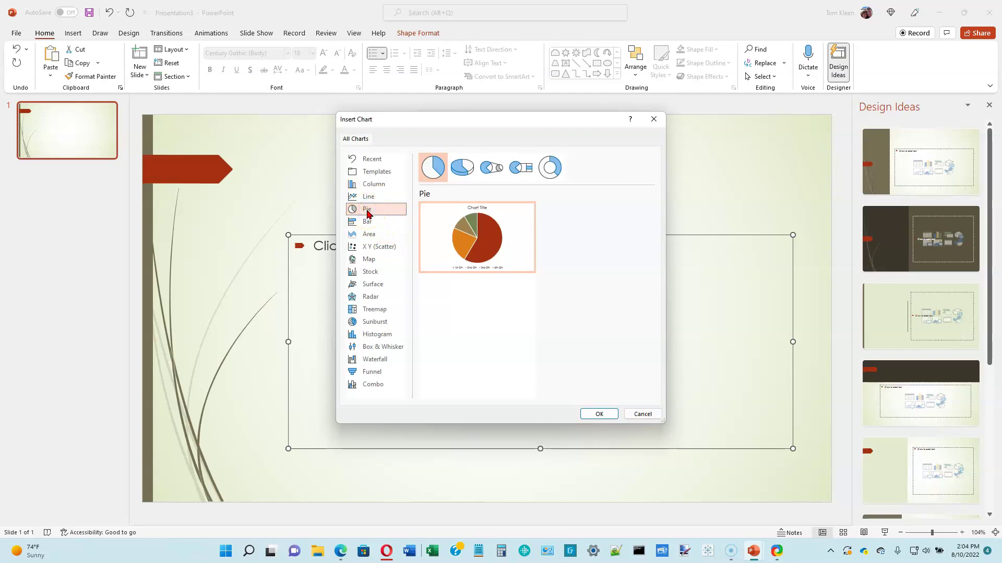
# Choose the 3-D Pie type and insert it, creating the sample Sales pie chart
pyautogui.click(463, 172)
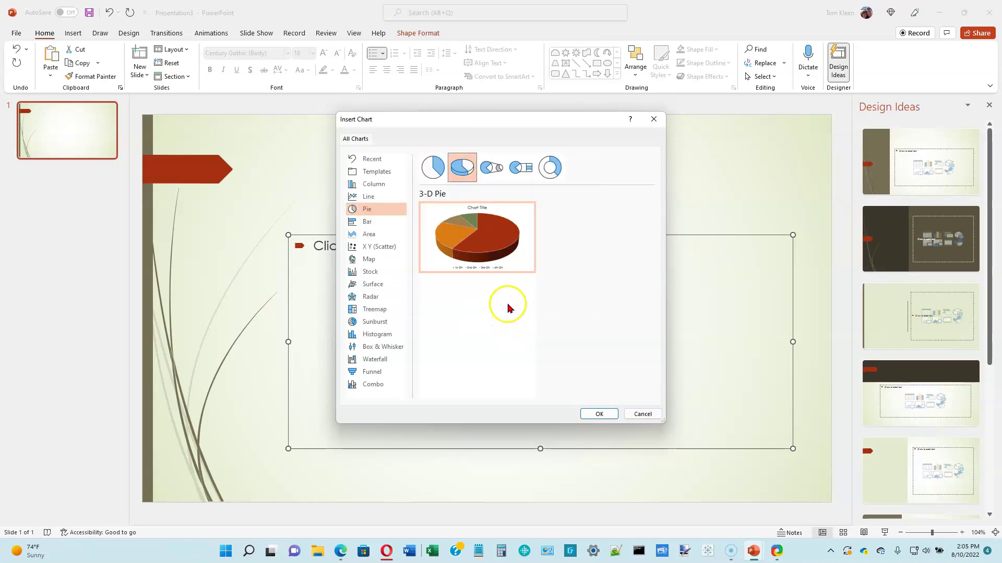
pyautogui.moveTo(487, 258)
pyautogui.click(489, 233)
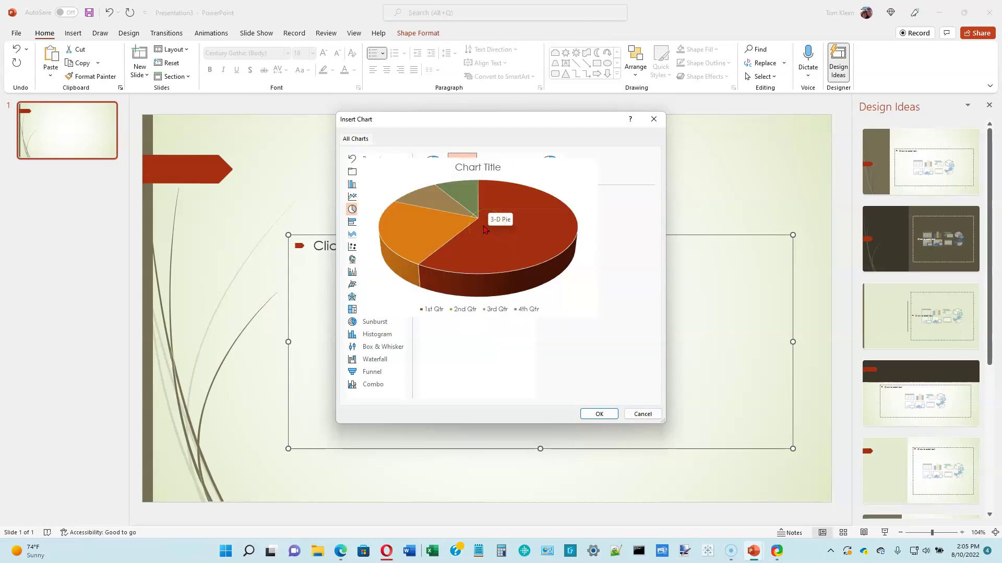
pyautogui.click(481, 225)
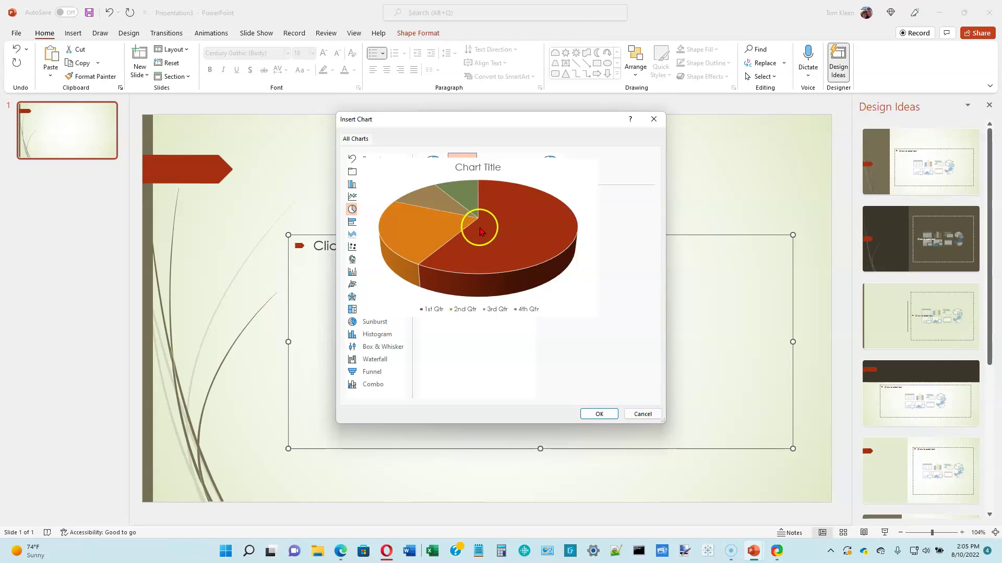
pyautogui.click(425, 228)
pyautogui.click(469, 228)
pyautogui.click(440, 225)
pyautogui.click(524, 224)
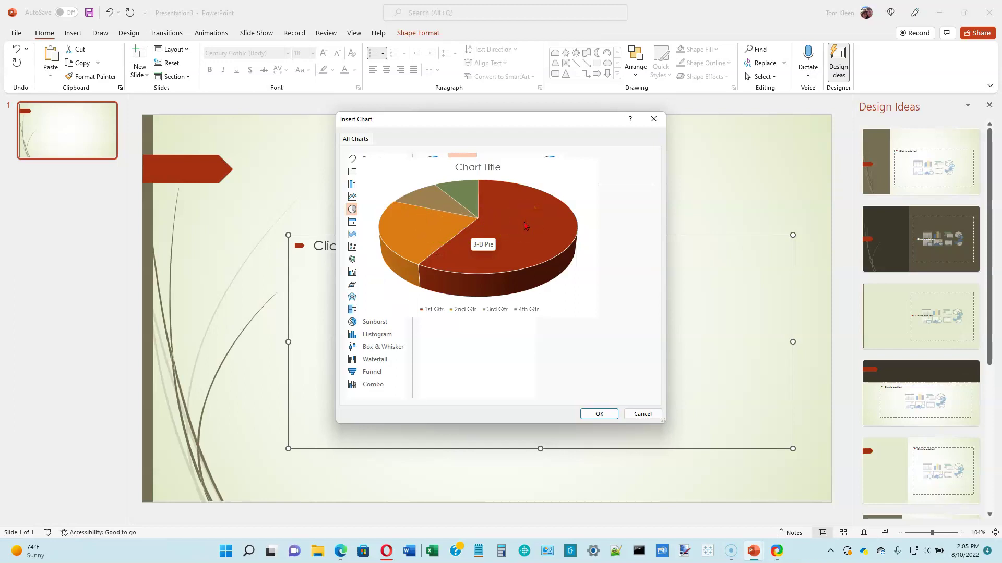
pyautogui.click(522, 224)
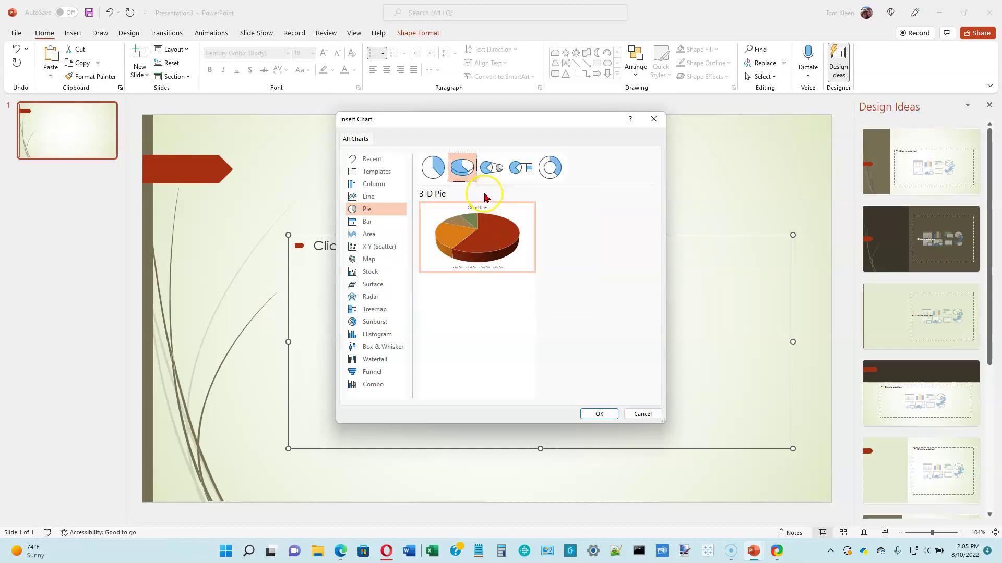
pyautogui.click(480, 213)
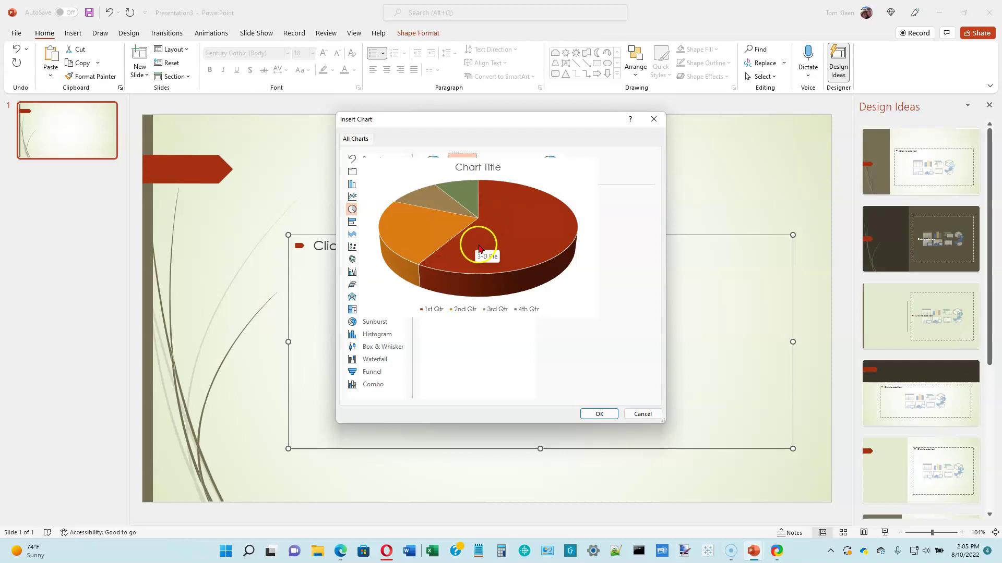
pyautogui.click(484, 224)
pyautogui.click(486, 222)
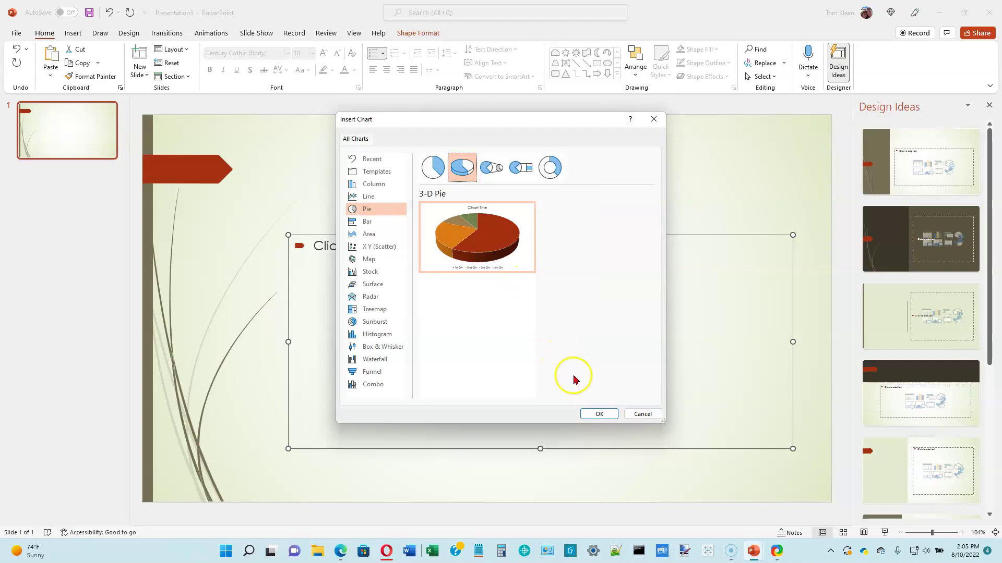
pyautogui.click(599, 416)
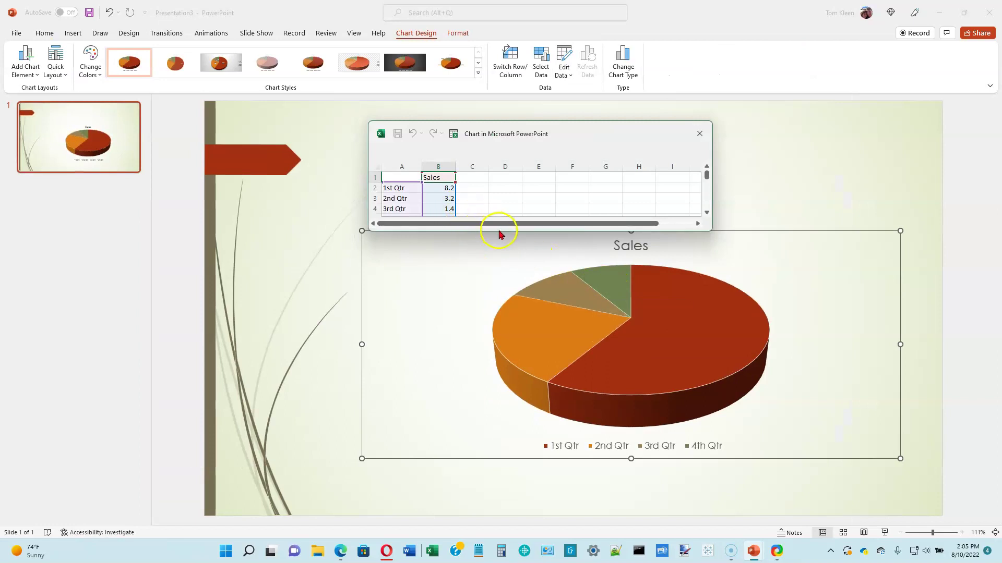
# Enlarge the data sheet and name the series 'Five Sleep Stages' in B1
pyautogui.moveTo(499, 233); pyautogui.dragTo(496, 289)
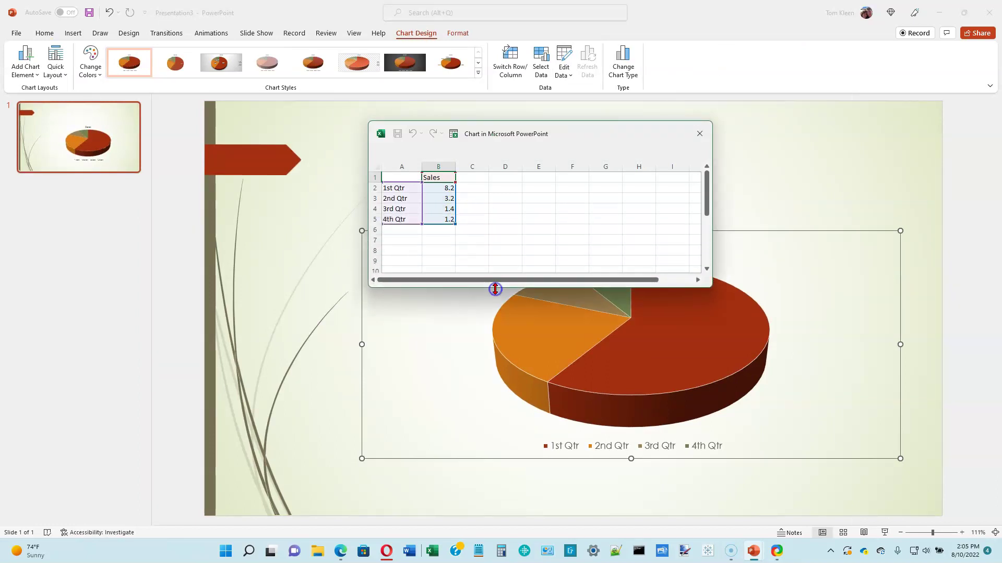
pyautogui.click(439, 177)
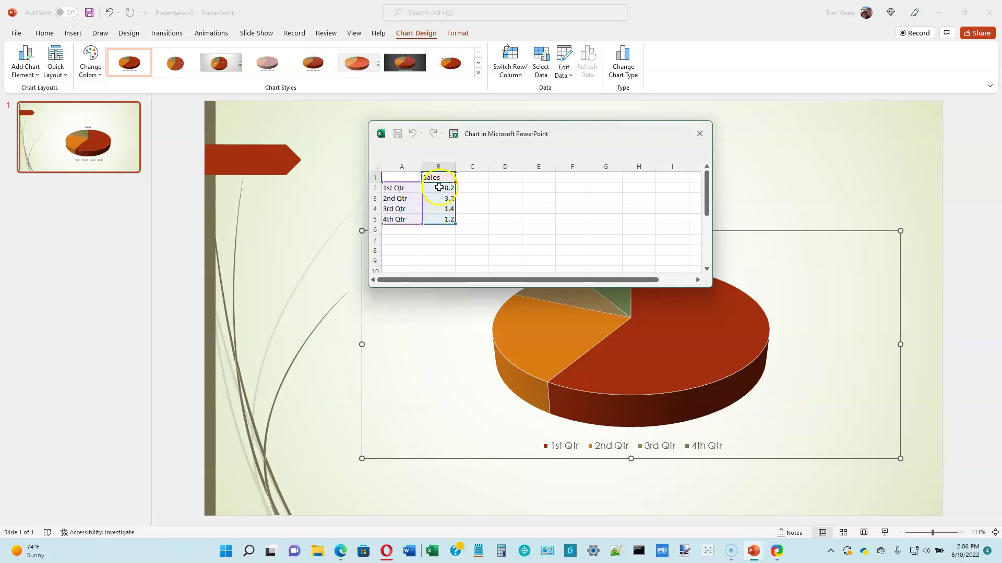
pyautogui.click(439, 187)
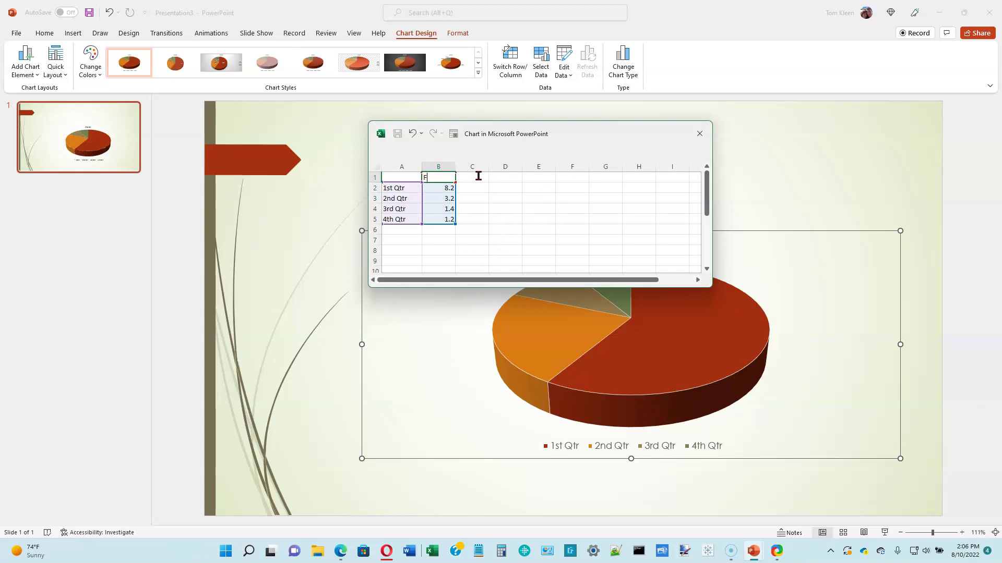
pyautogui.write('Five Sleep Stages')
pyautogui.press('Return')
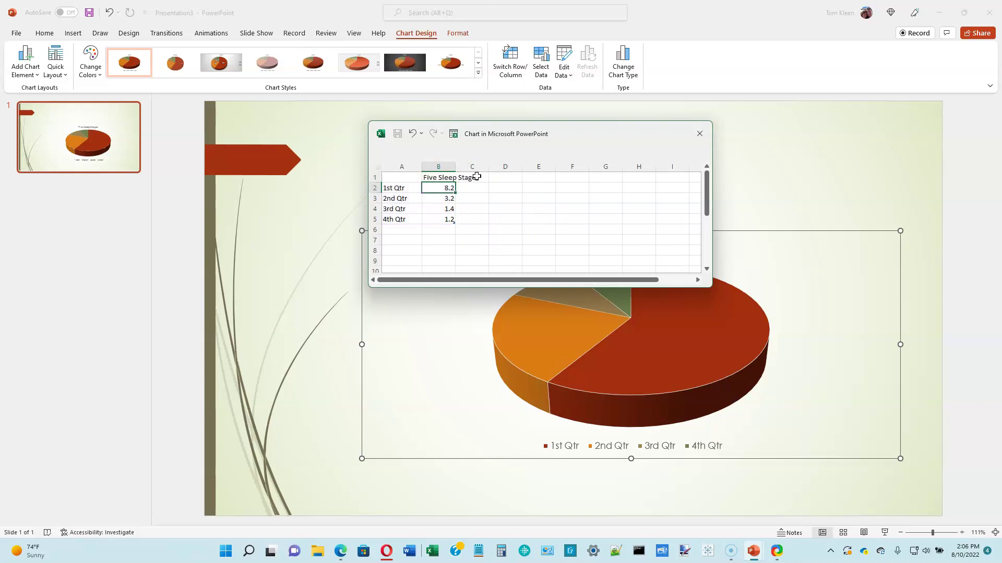
# Rename the categories in A2:A6 to Stage 1, Stage 2, Stage 3, Stage 4 and REM
pyautogui.click(410, 189)
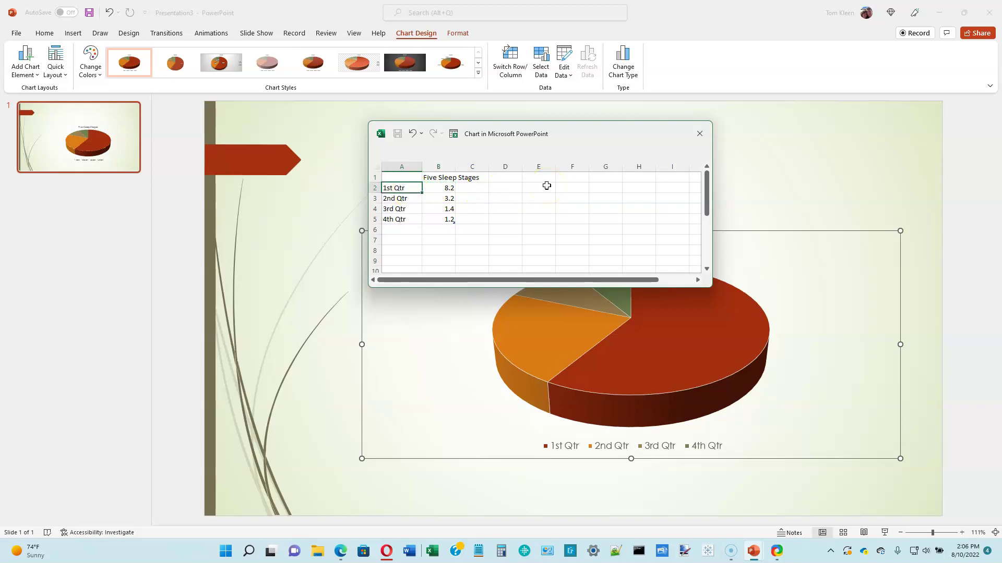
pyautogui.write('State 1')
pyautogui.press('BackSpace')
pyautogui.press('BackSpace')
pyautogui.write('ge 1 Stage 2 Stage 3 Stage 4 REM')
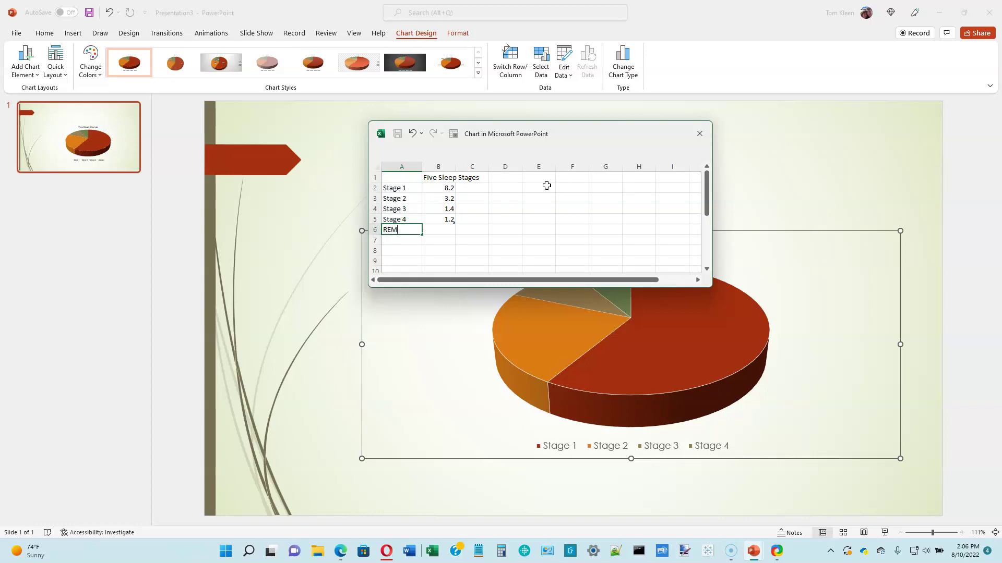
pyautogui.click(438, 189)
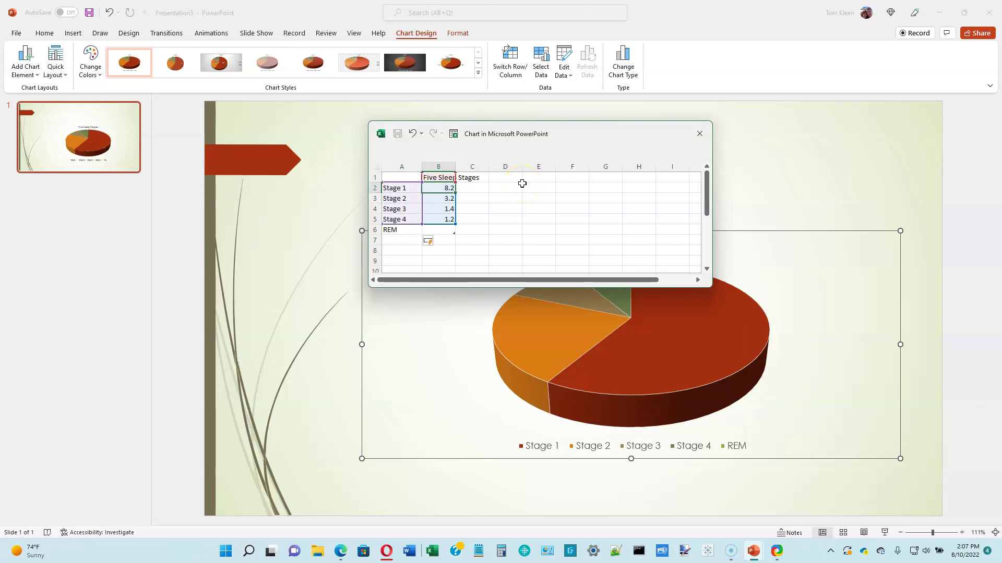
# Enter the stage values 5, 50, 5, 15 and 25
pyautogui.write('5')
pyautogui.press('Return')
pyautogui.write('50')
pyautogui.press('Return')
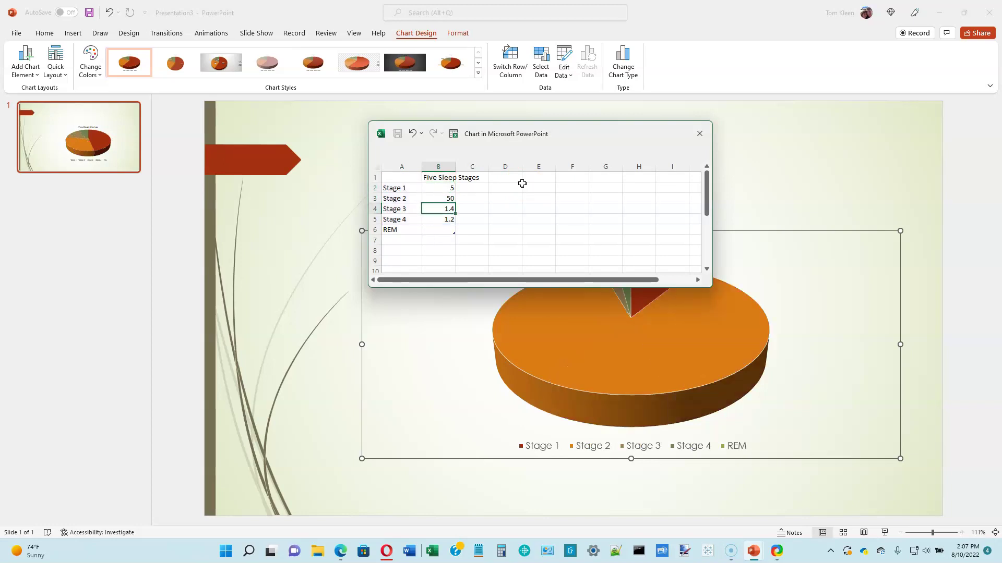
pyautogui.write('5')
pyautogui.press('Return')
pyautogui.write('15')
pyautogui.press('Return')
pyautogui.write('25')
pyautogui.press('Return')
pyautogui.click(445, 228)
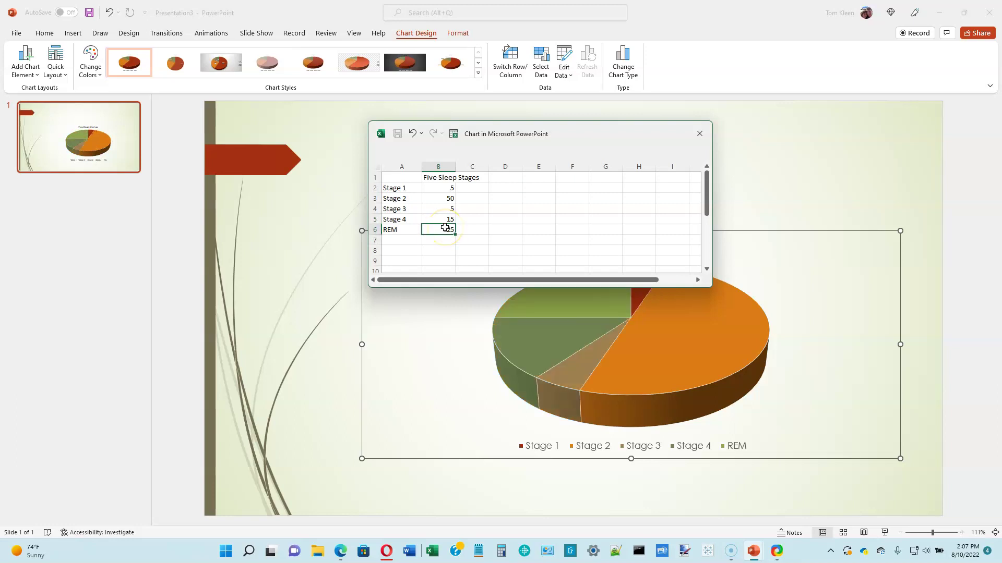
# Close the data sheet and stretch the chart taller by dragging its top edge upward
pyautogui.click(699, 134)
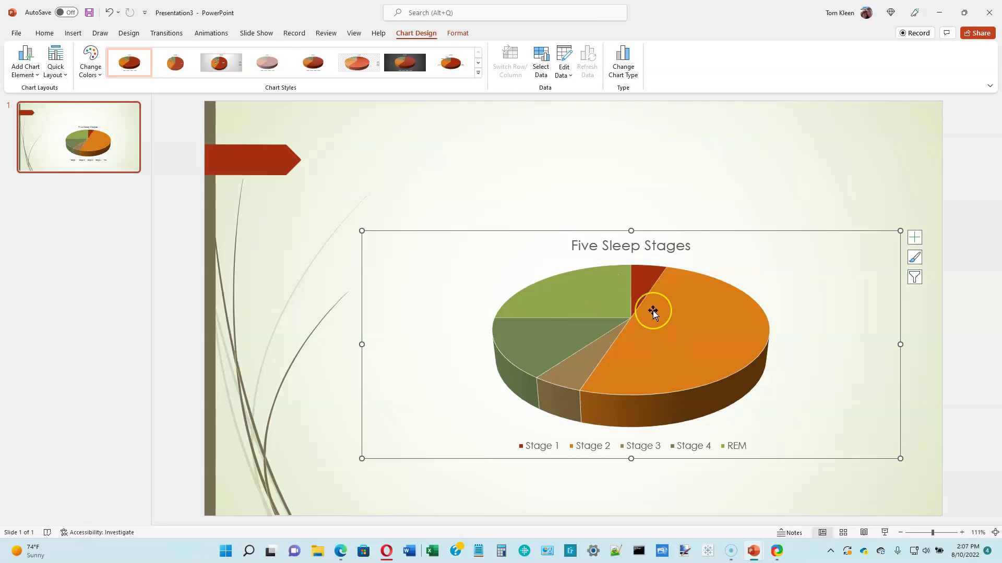
pyautogui.moveTo(652, 312)
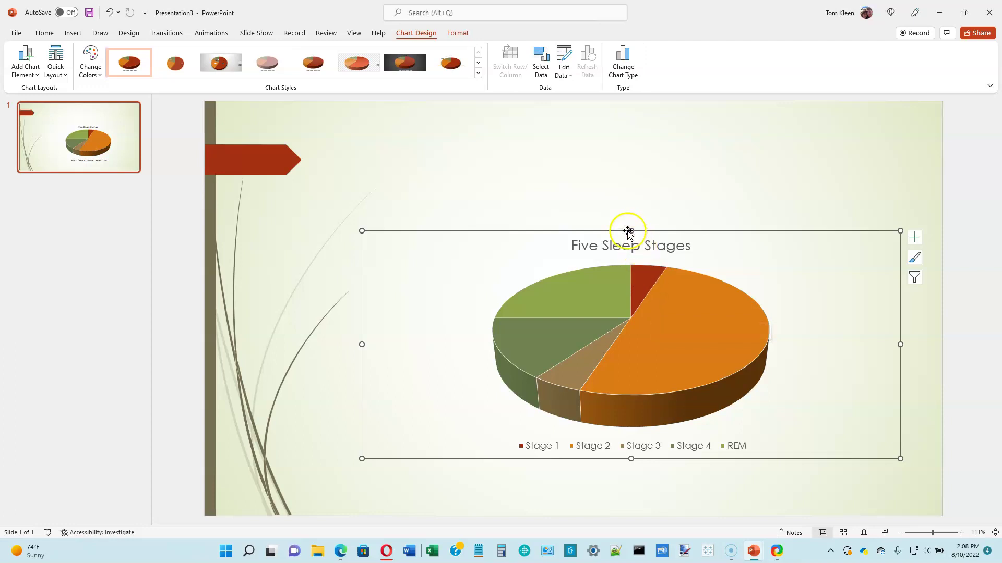
pyautogui.moveTo(631, 230); pyautogui.dragTo(615, 163)
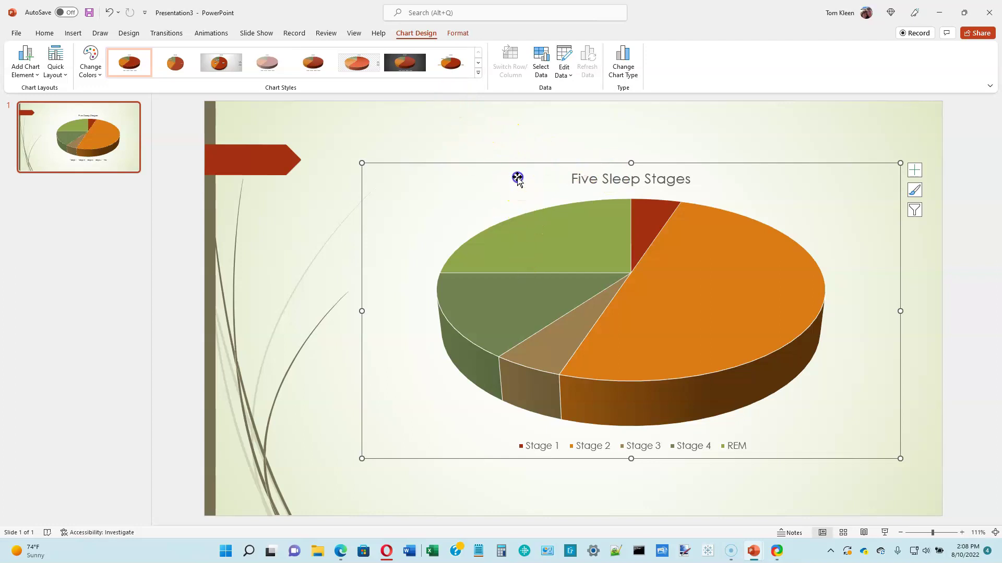
pyautogui.click(412, 35)
pyautogui.click(455, 36)
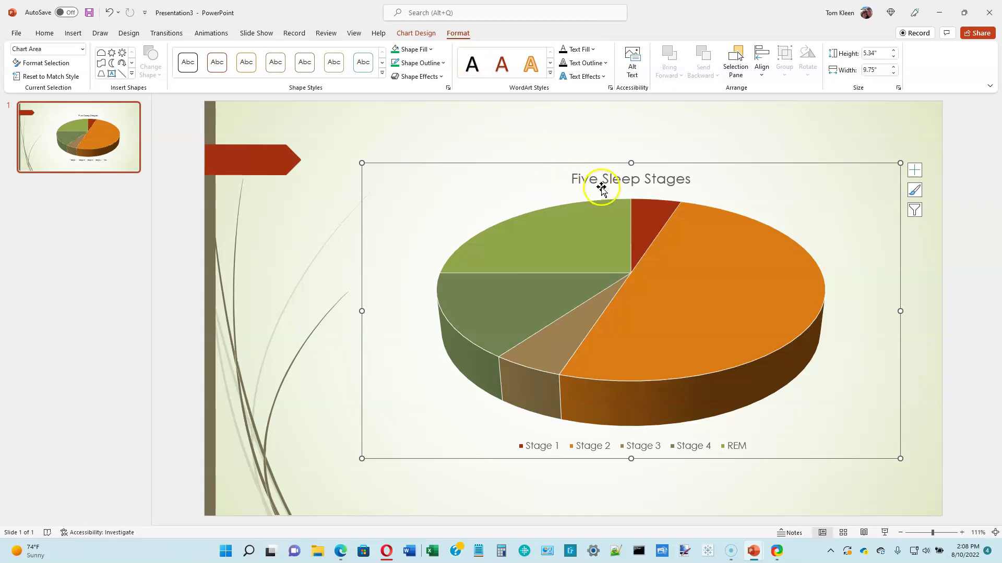
pyautogui.click(535, 172)
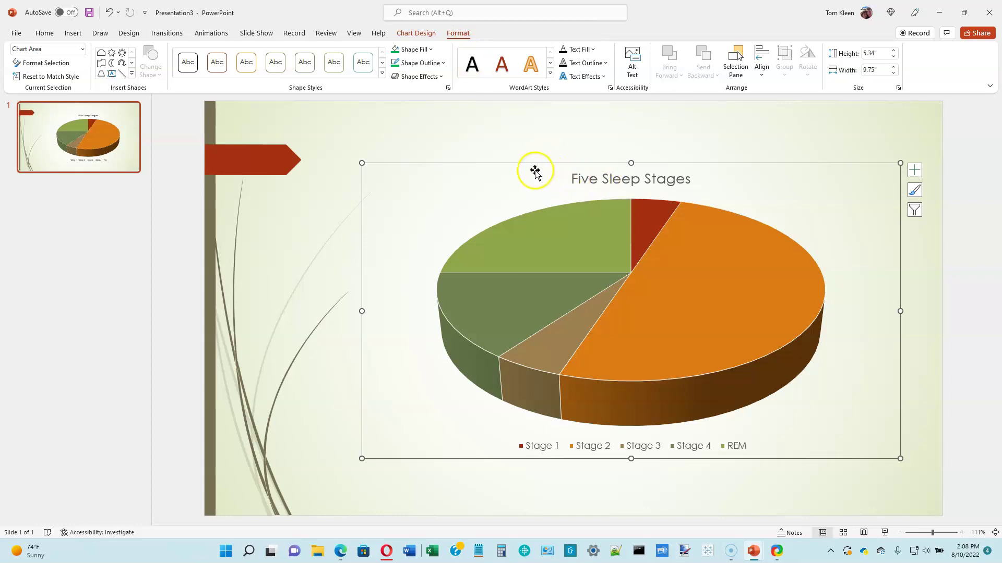
pyautogui.click(415, 35)
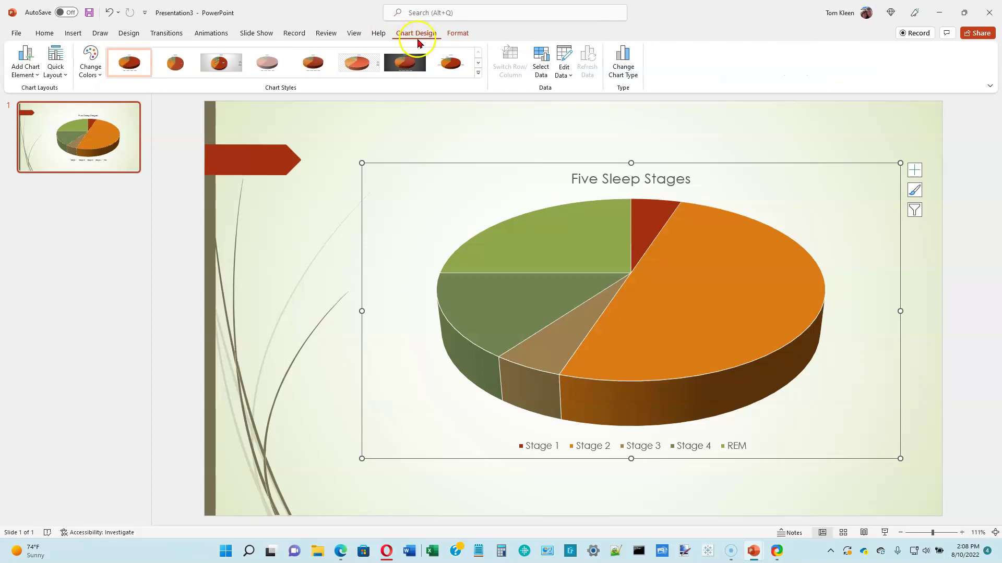
pyautogui.click(458, 35)
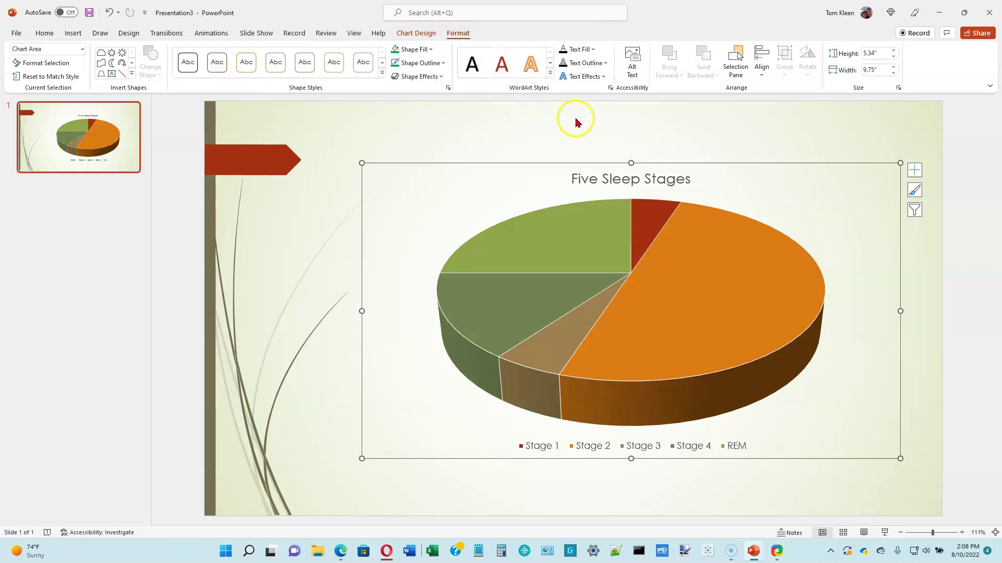
# Set the chart size to 6.5" high and 10.5" wide
pyautogui.click(879, 52)
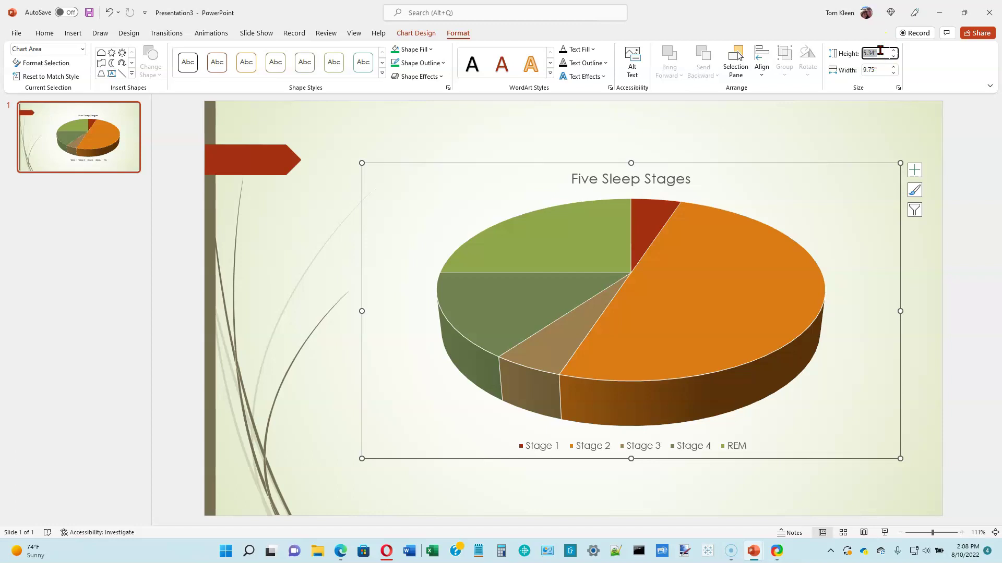
pyautogui.write('6.5')
pyautogui.press('Return')
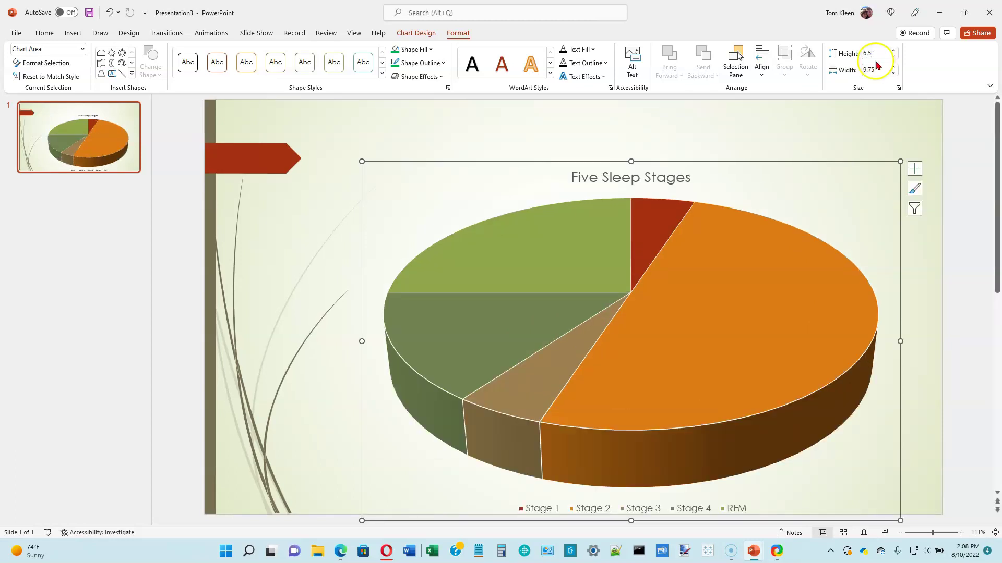
pyautogui.click(887, 69)
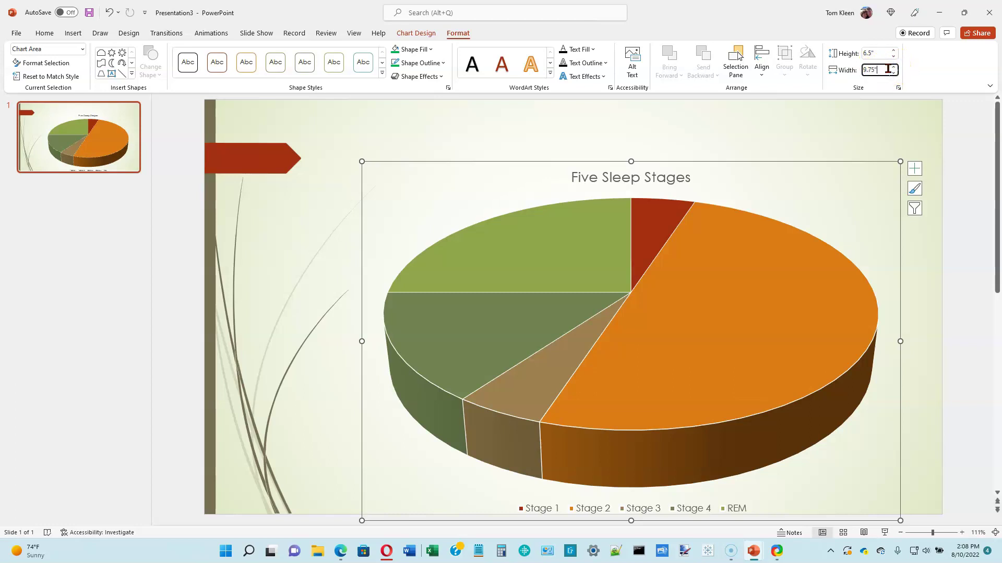
pyautogui.press('BackSpace')
pyautogui.press('BackSpace')
pyautogui.write('10.5')
pyautogui.press('Return')
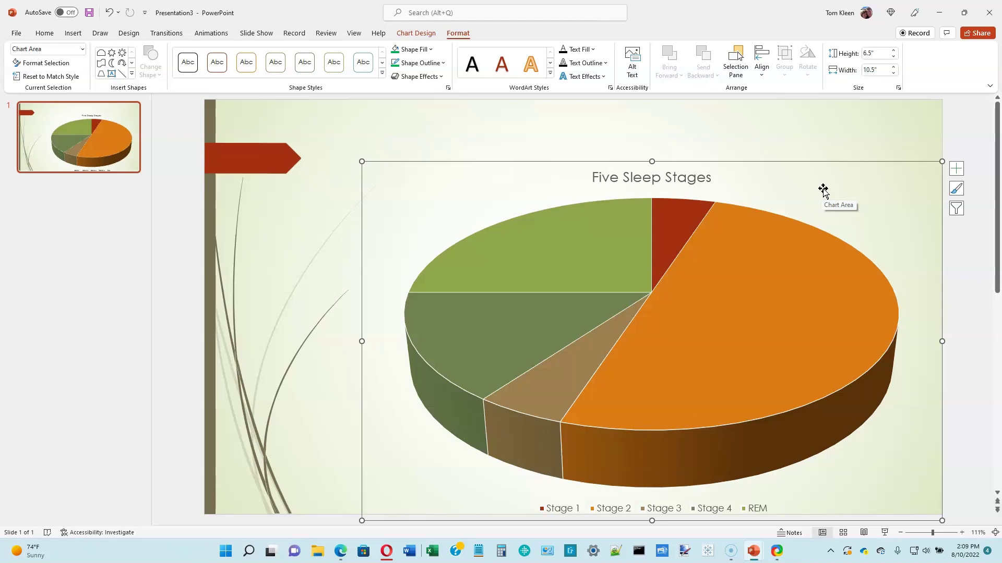
# With Align to Slide on, apply Align Center and Align Middle to the chart
pyautogui.click(763, 74)
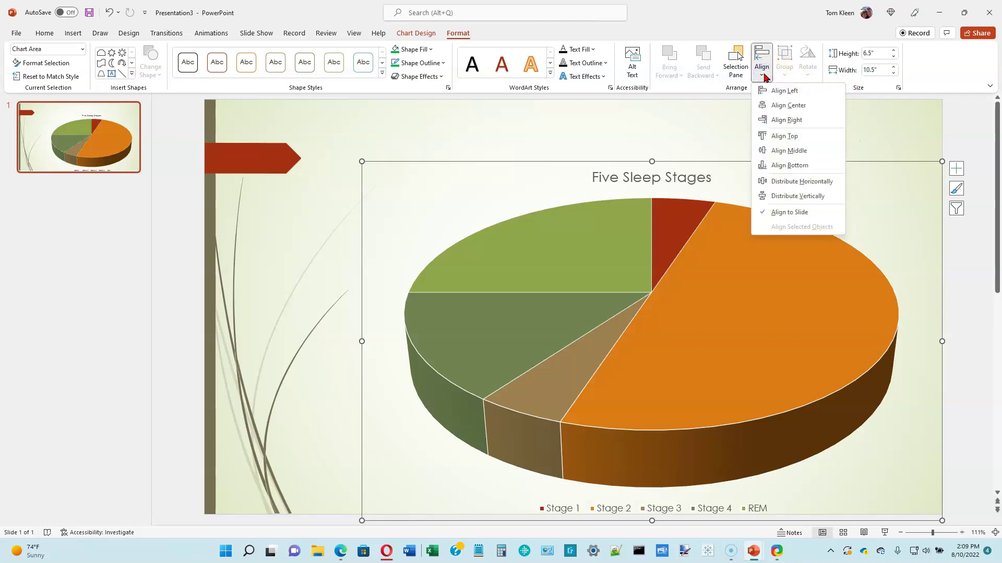
pyautogui.click(786, 213)
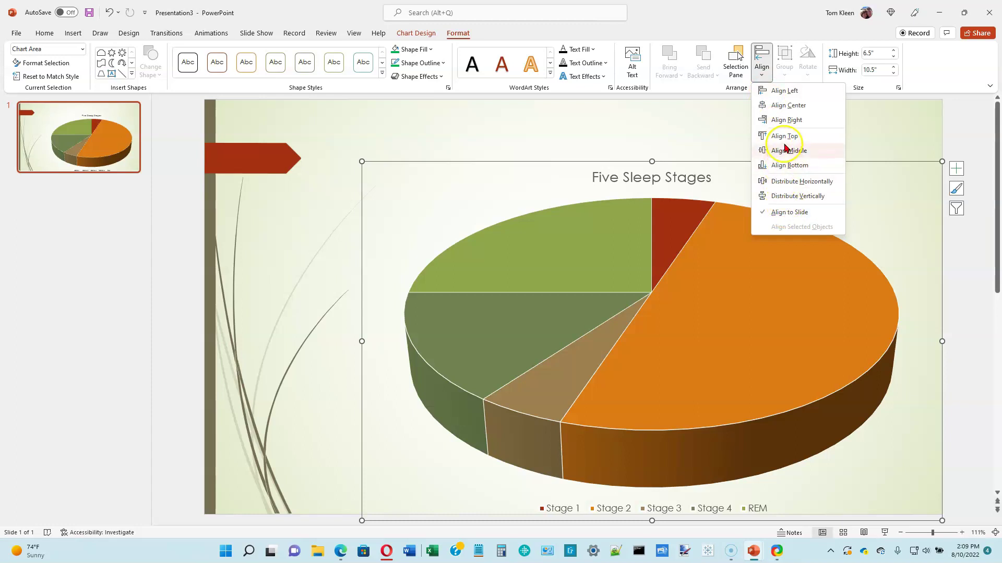
pyautogui.click(782, 107)
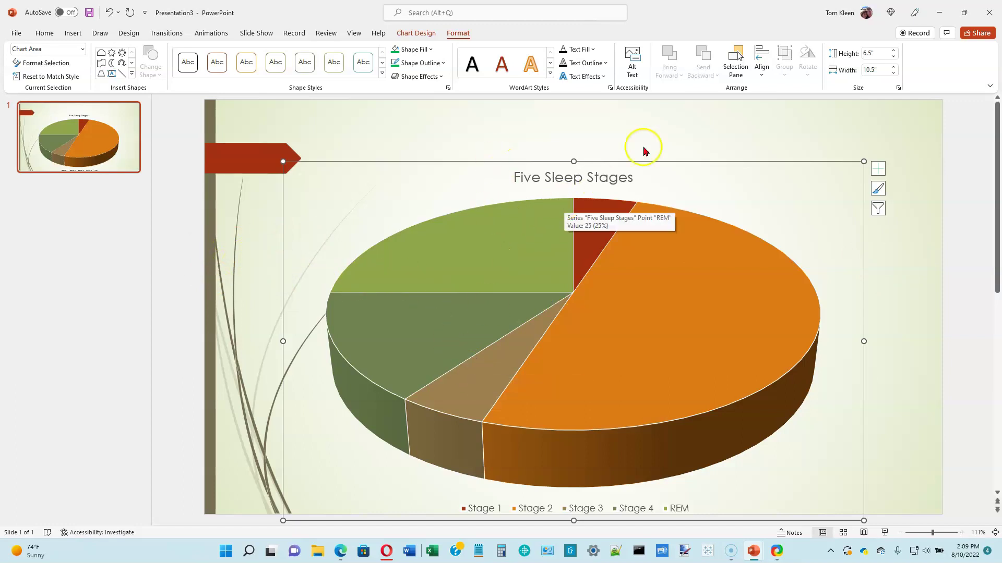
pyautogui.click(760, 72)
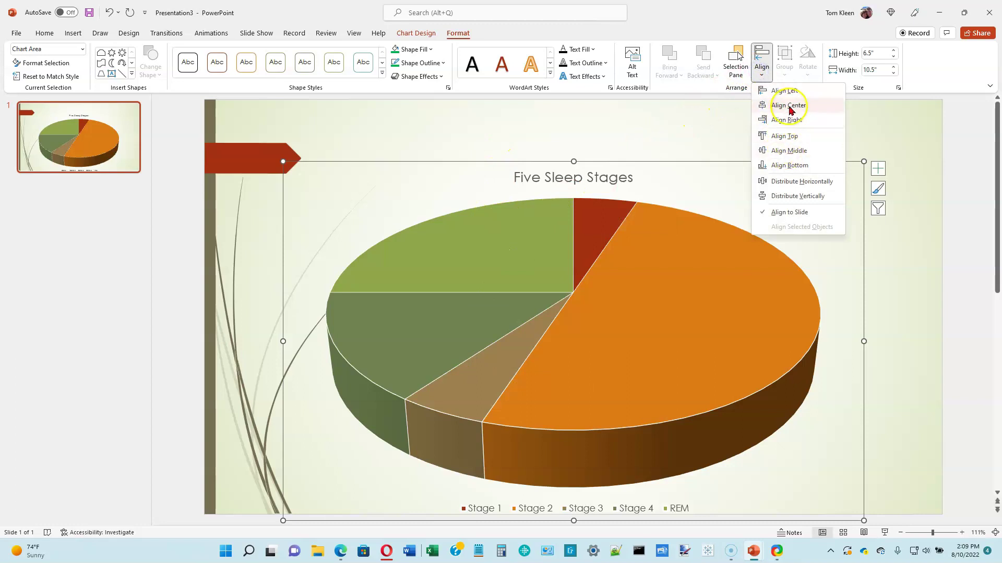
pyautogui.click(789, 152)
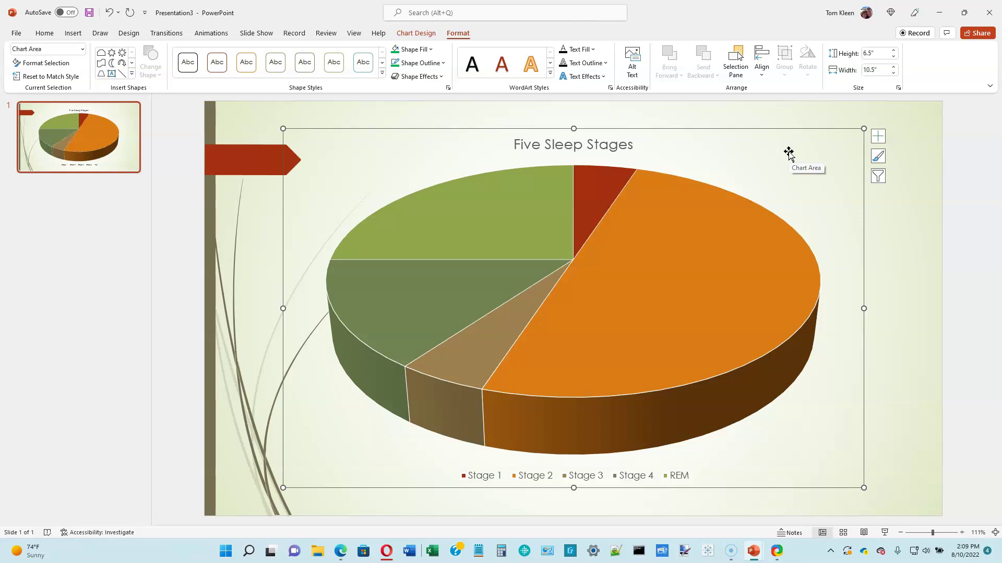
# Apply chart style 5 to the 3-D pie, then deselect the chart
pyautogui.click(877, 157)
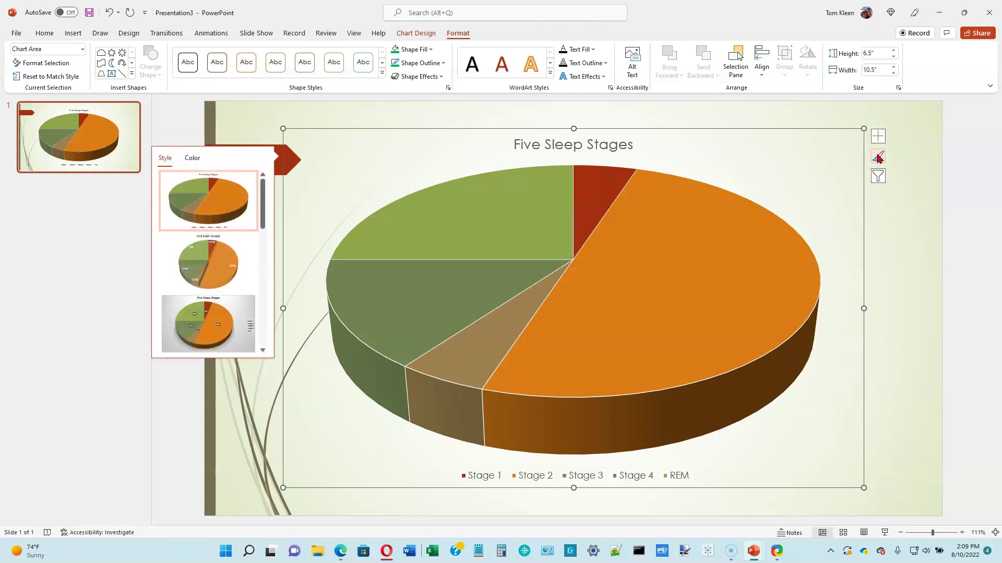
pyautogui.moveTo(336, 259)
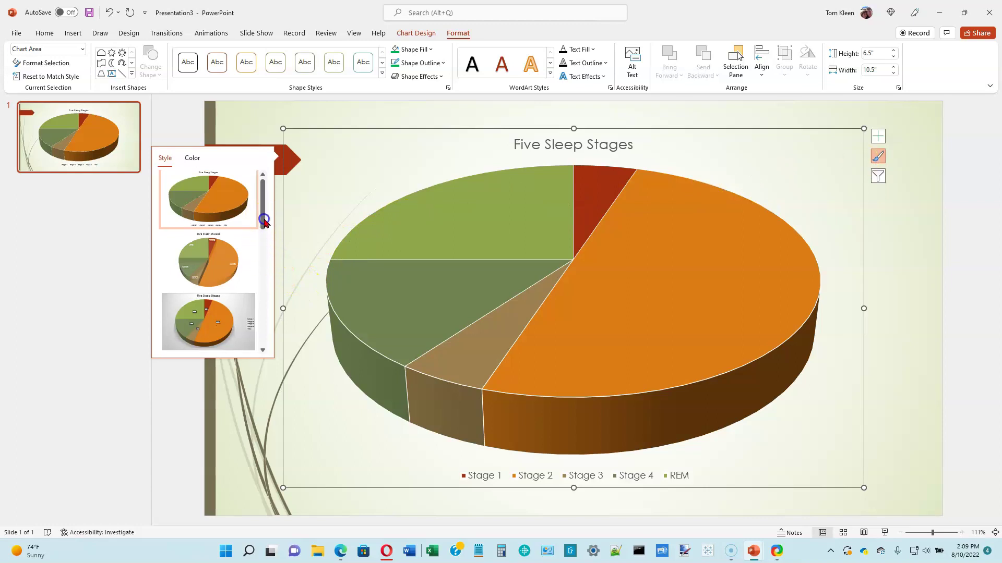
pyautogui.moveTo(264, 222); pyautogui.dragTo(252, 282)
pyautogui.click(232, 286)
pyautogui.click(217, 226)
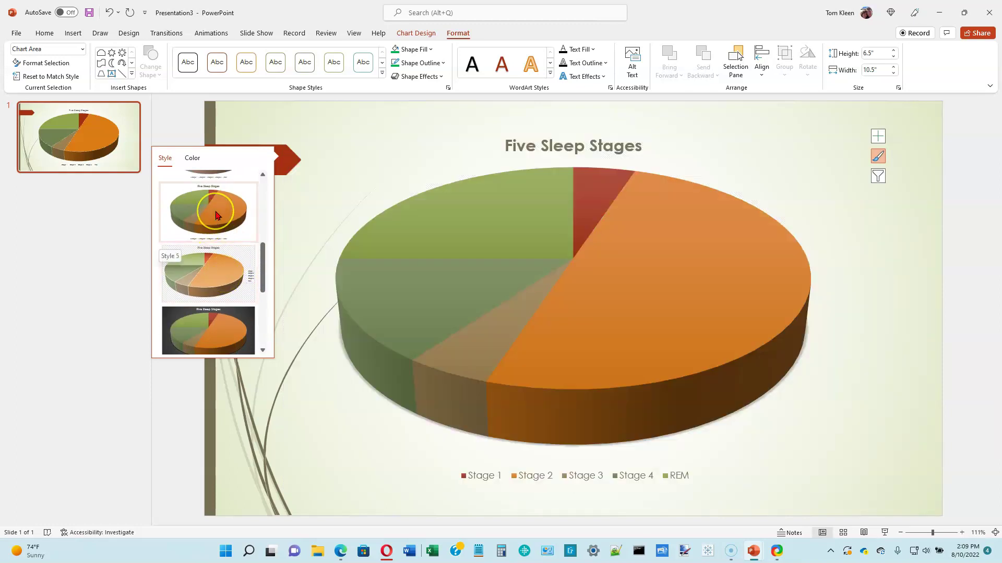
pyautogui.click(339, 171)
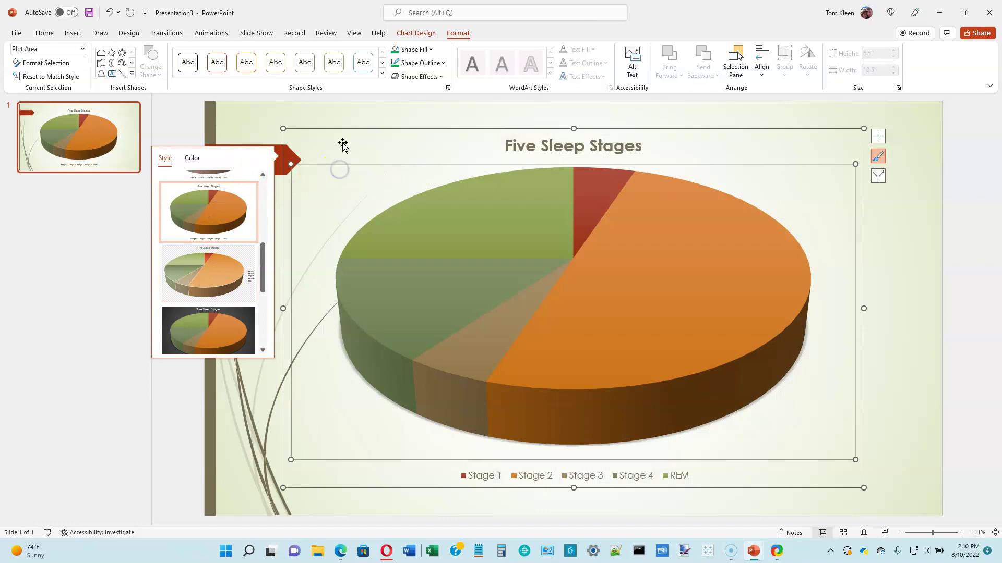
pyautogui.click(351, 120)
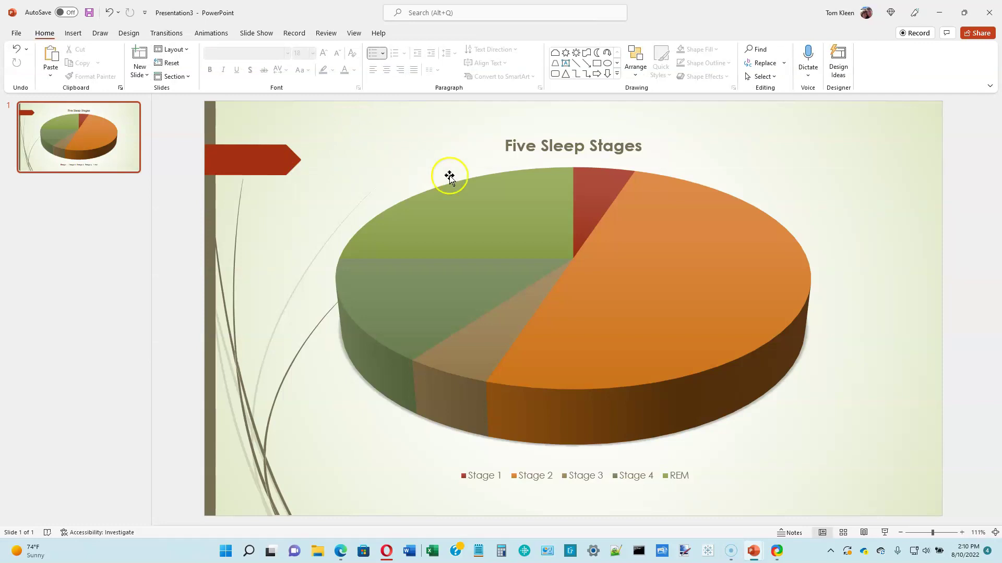
# Give the pie slices a Dark Red outline with 2¼ pt weight
pyautogui.click(556, 239)
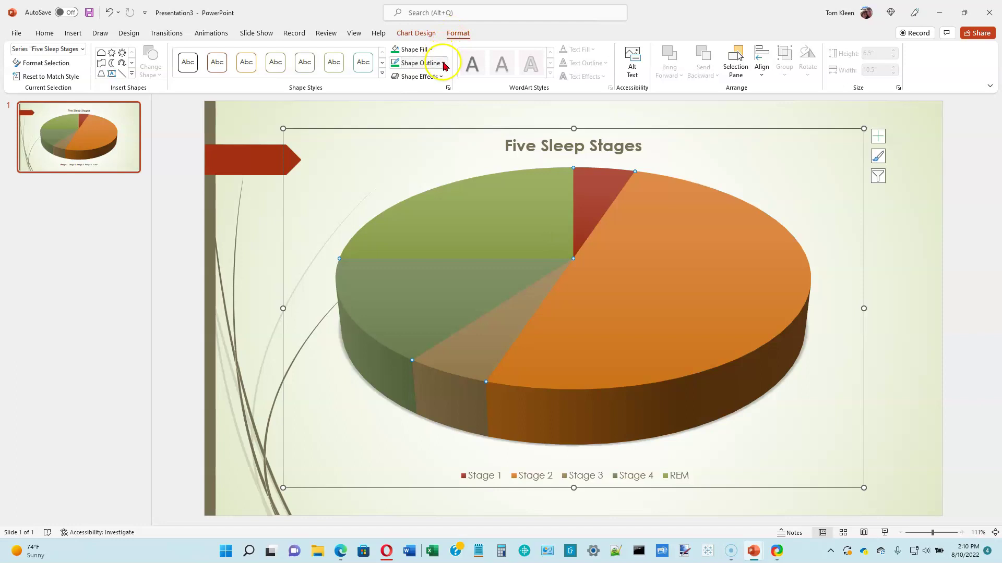
pyautogui.click(444, 63)
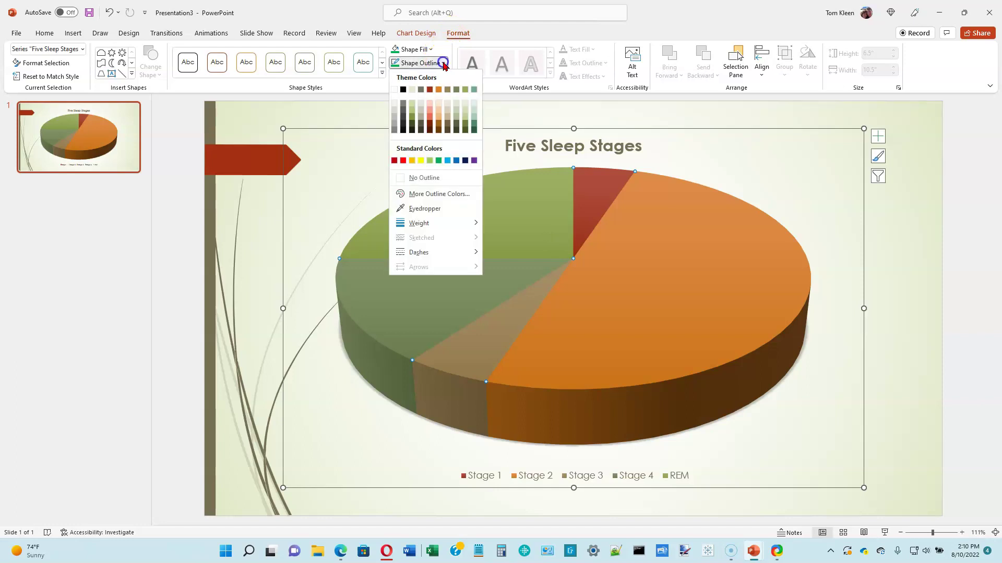
pyautogui.click(394, 161)
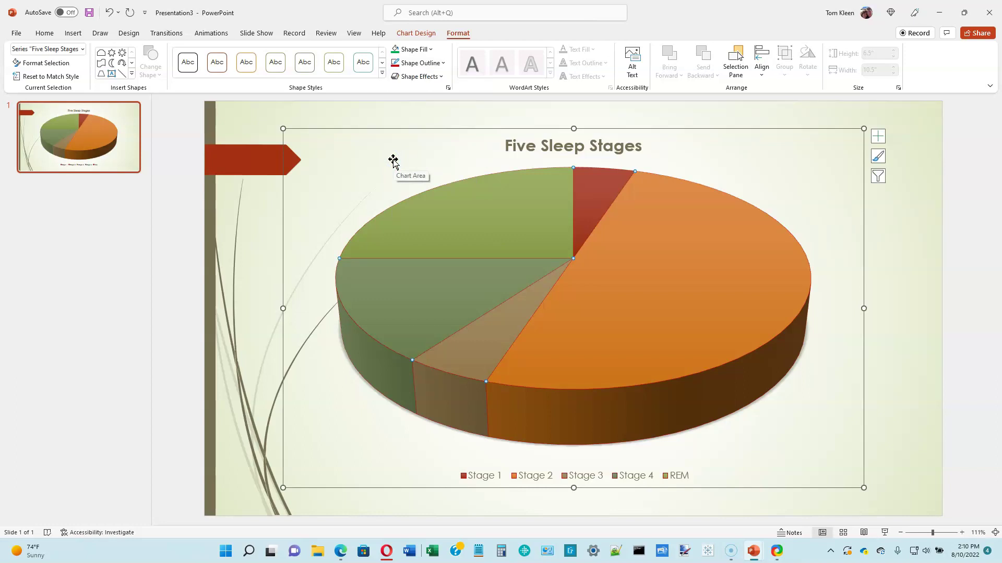
pyautogui.click(444, 64)
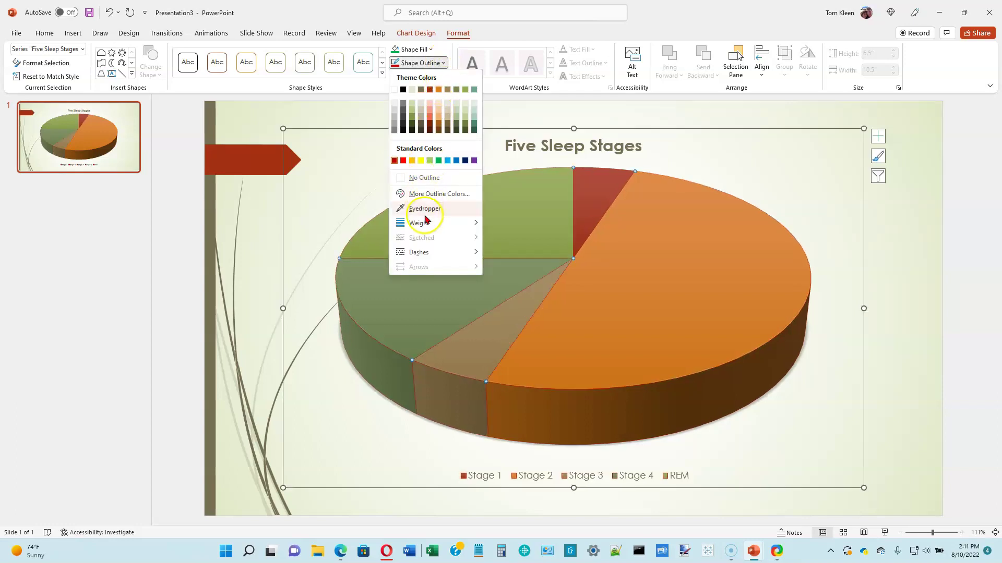
pyautogui.moveTo(427, 225)
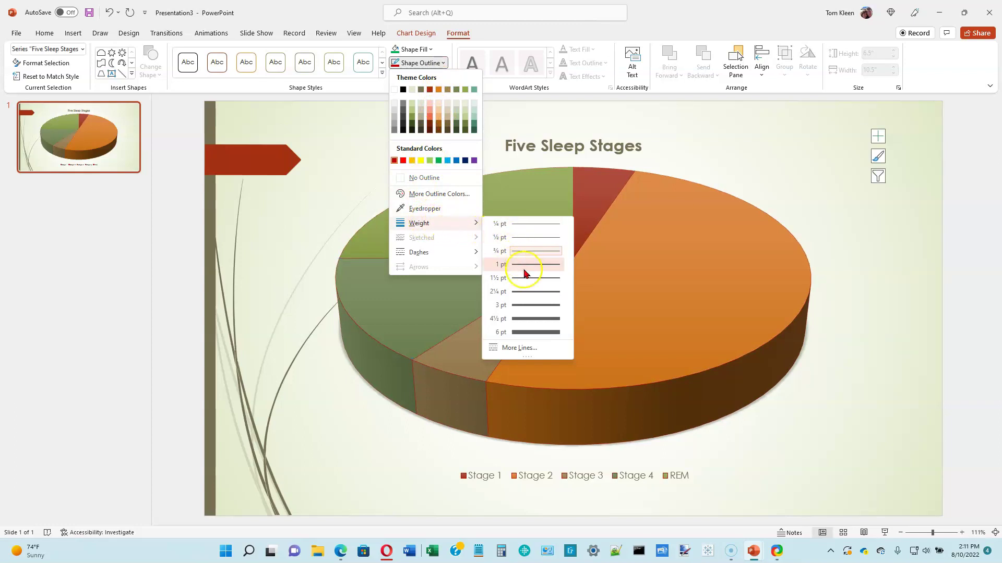
pyautogui.click(528, 293)
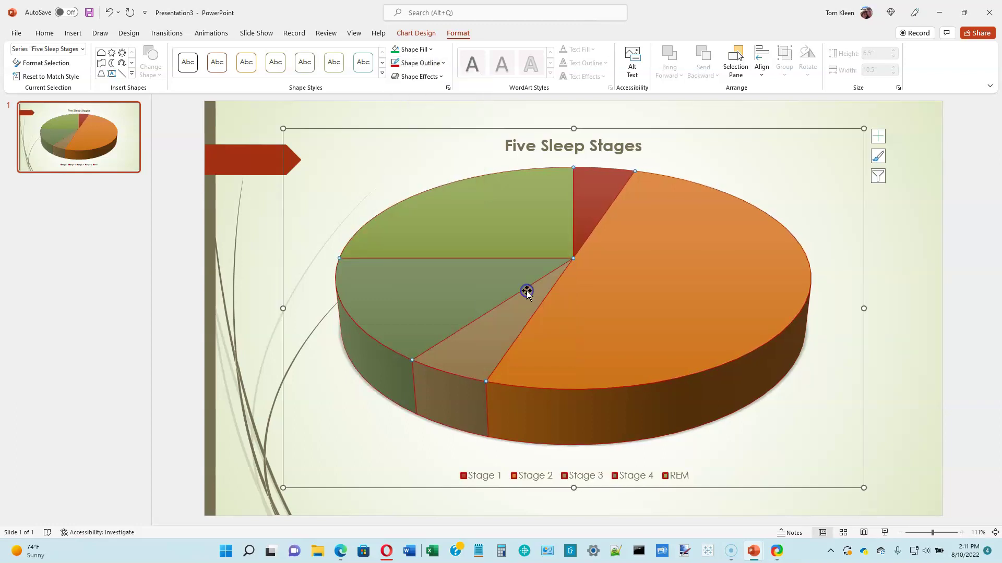
# Change the 'Five Sleep Stages' chart title to 32 pt Rockwell from the Home font settings
pyautogui.moveTo(736, 219)
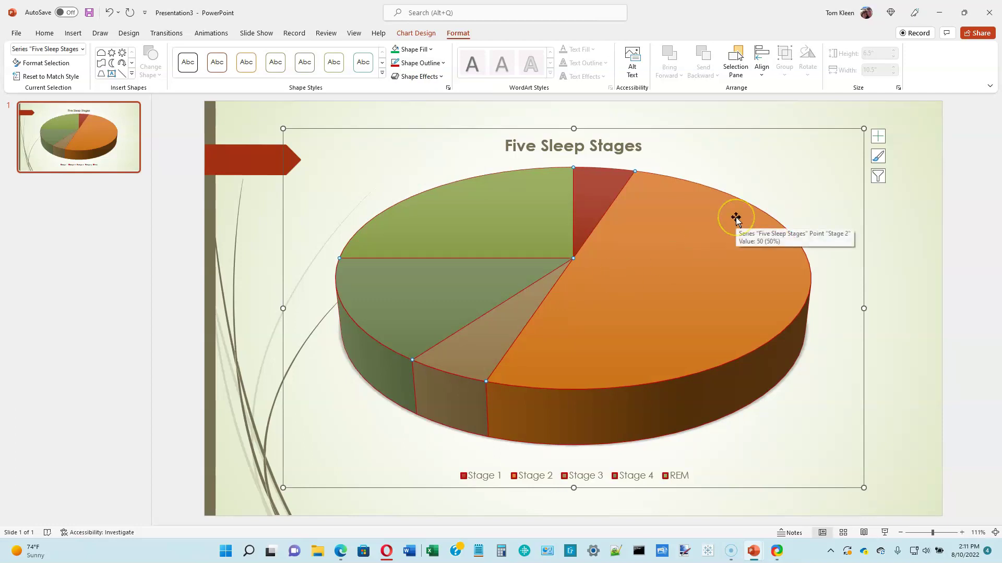
pyautogui.click(578, 148)
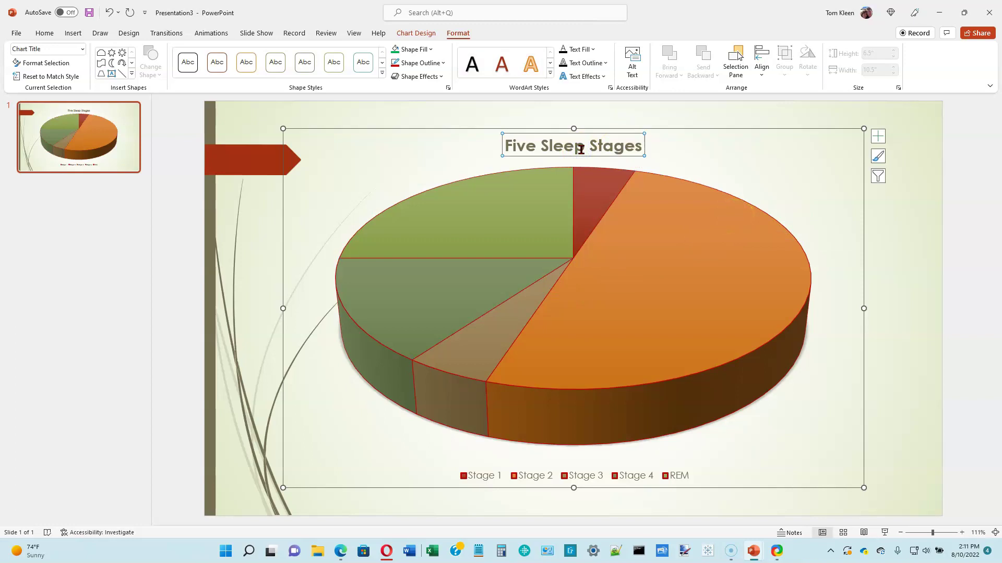
pyautogui.click(44, 32)
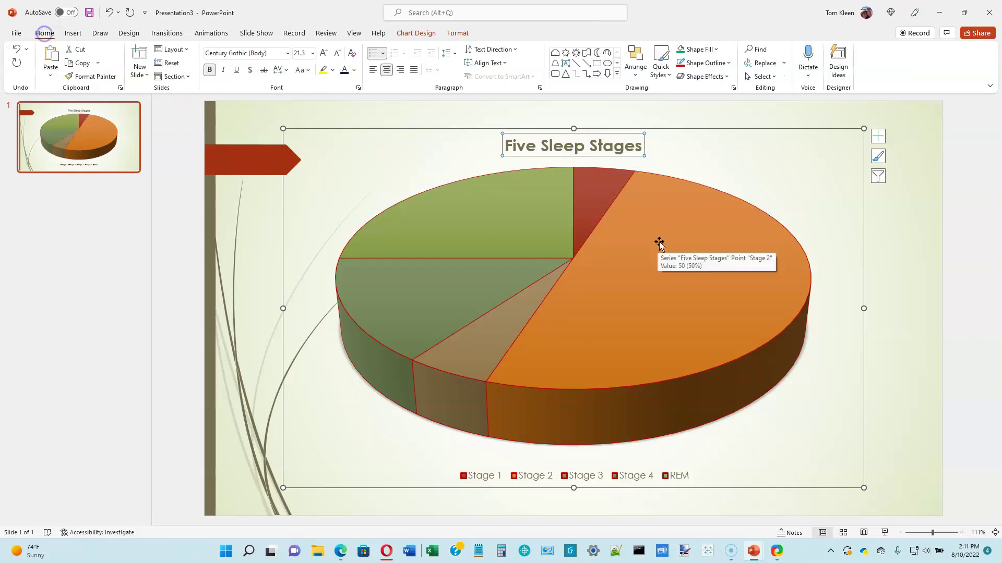
pyautogui.click(313, 52)
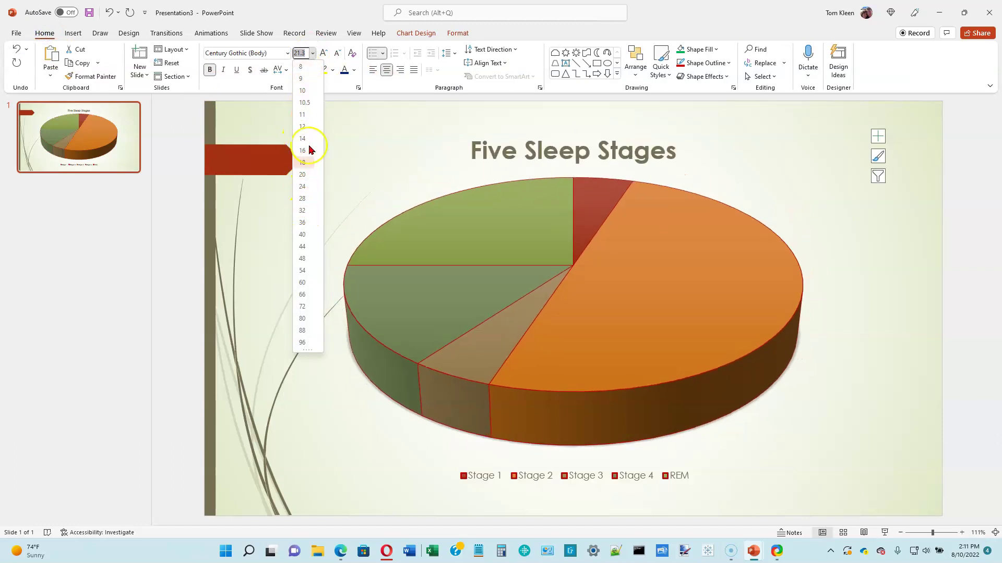
pyautogui.click(304, 210)
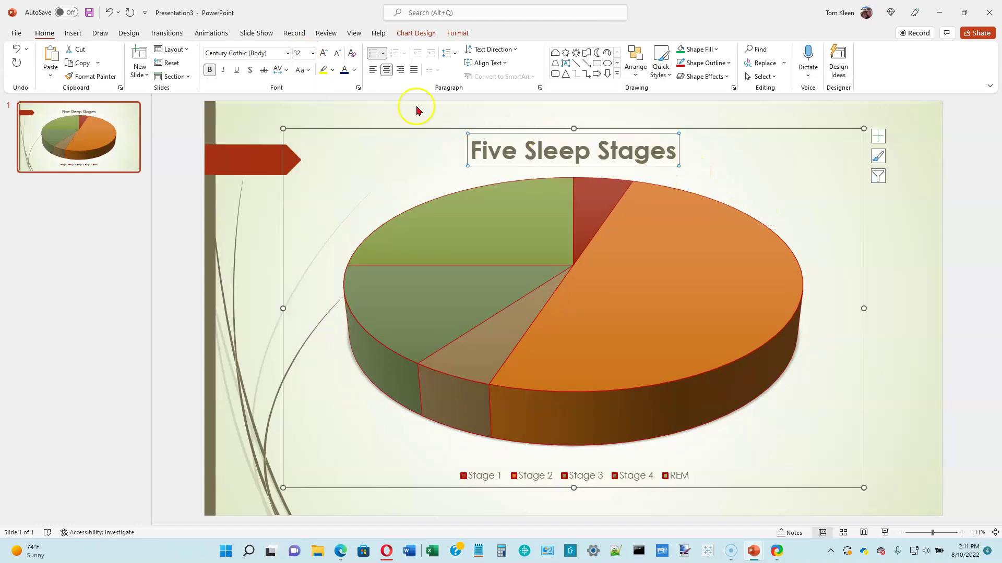
pyautogui.click(289, 53)
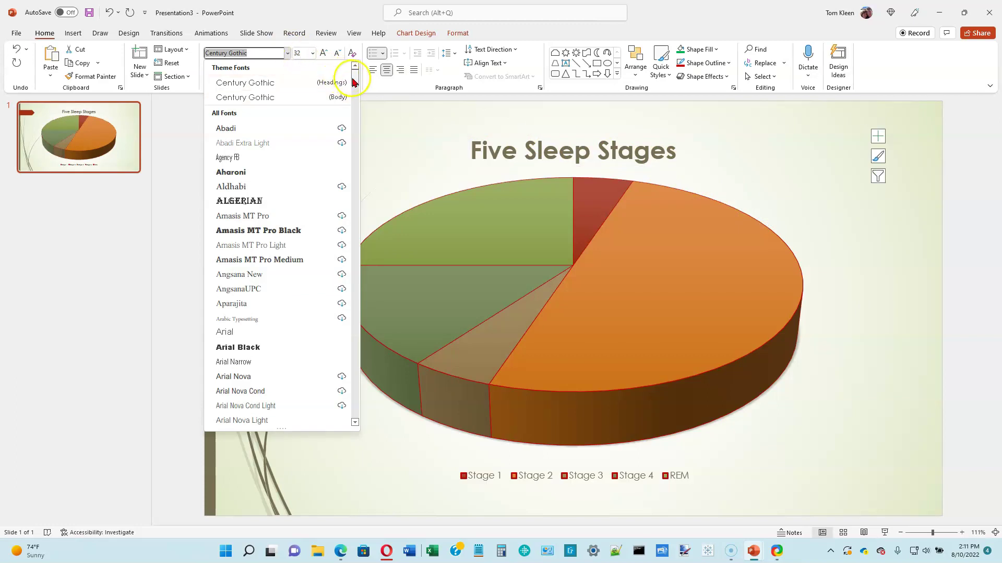
pyautogui.click(355, 120)
pyautogui.moveTo(355, 120); pyautogui.dragTo(353, 307)
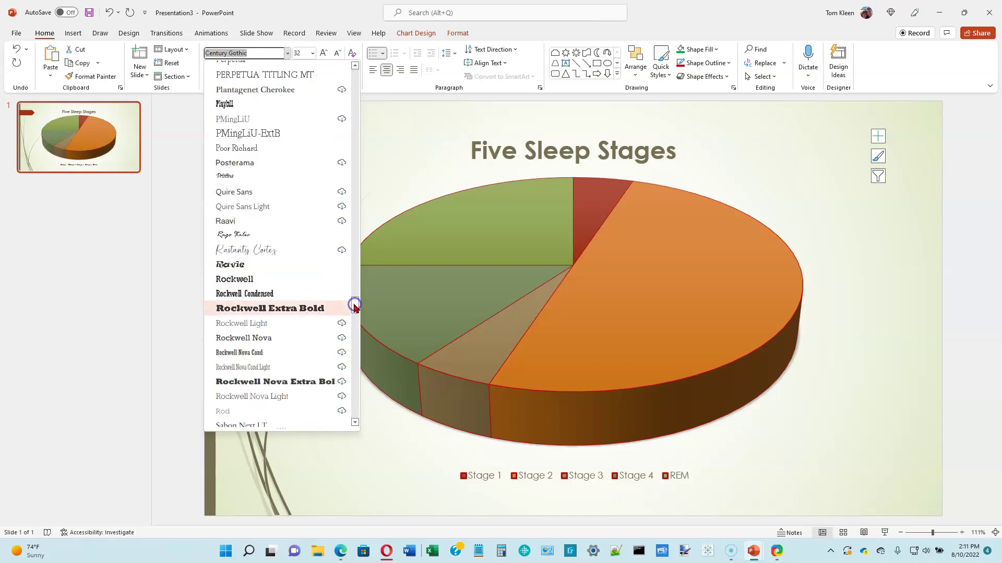
pyautogui.click(251, 280)
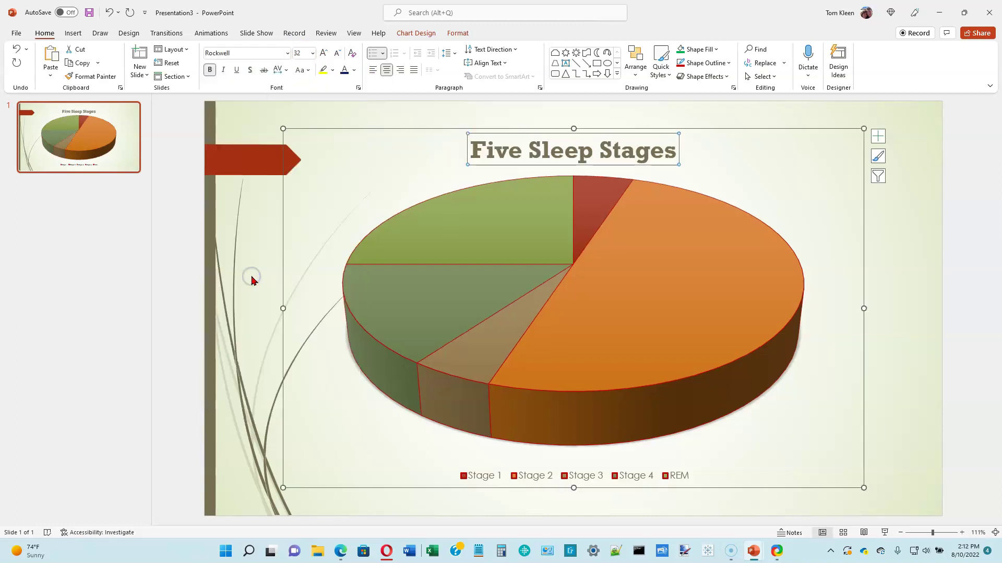
# Format the chart legend labels as 18 pt Rockwell in bold
pyautogui.click(582, 480)
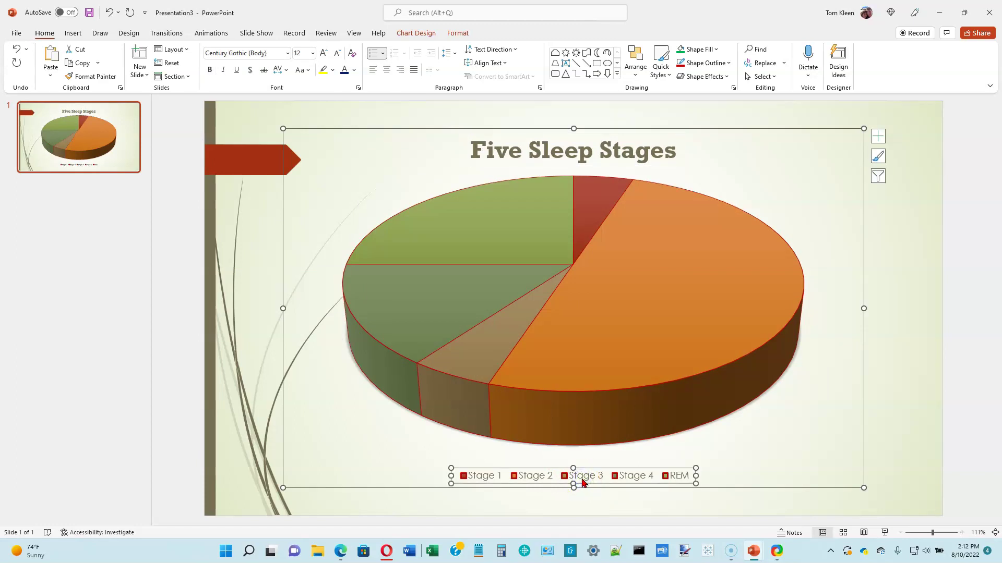
pyautogui.click(313, 54)
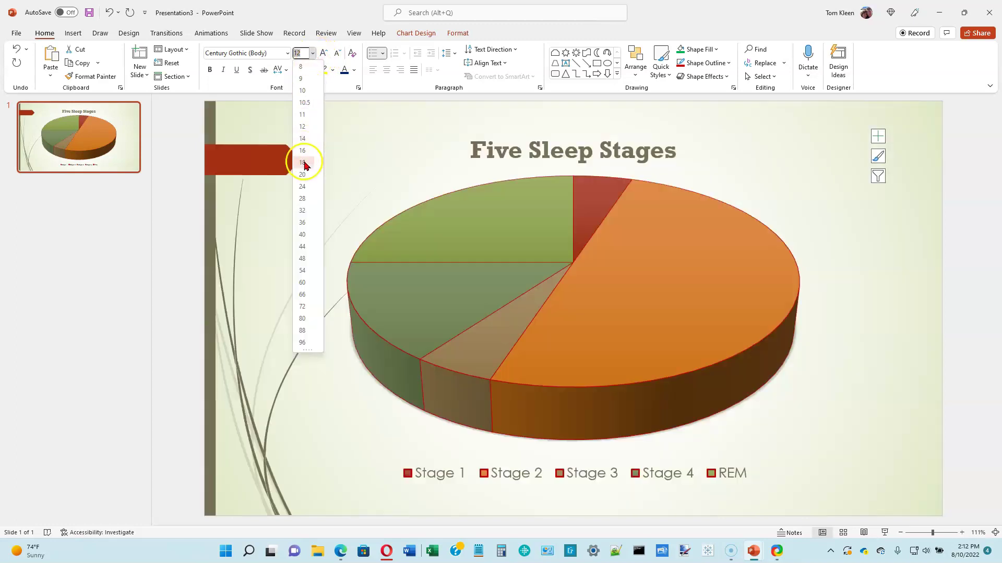
pyautogui.click(303, 162)
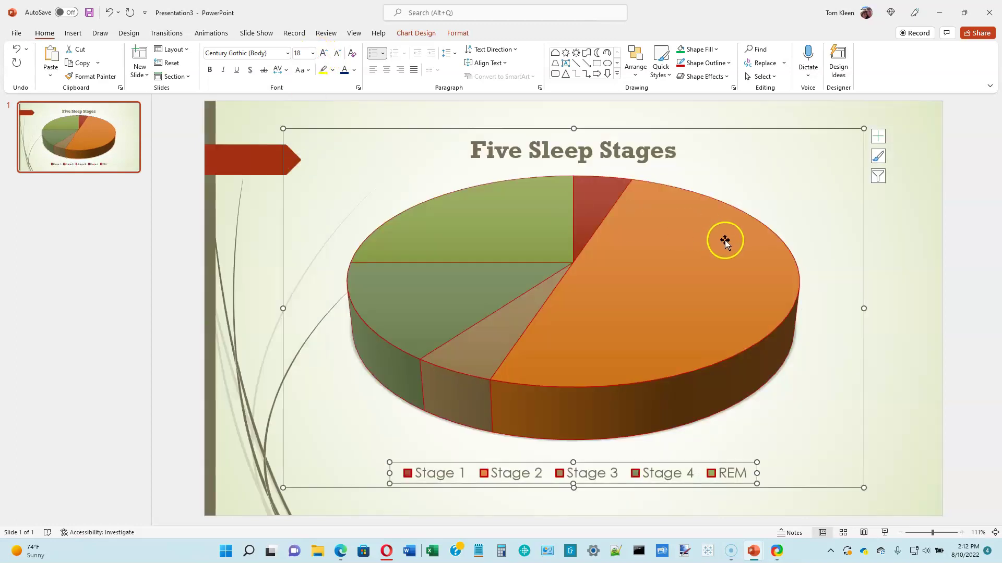
pyautogui.moveTo(723, 243)
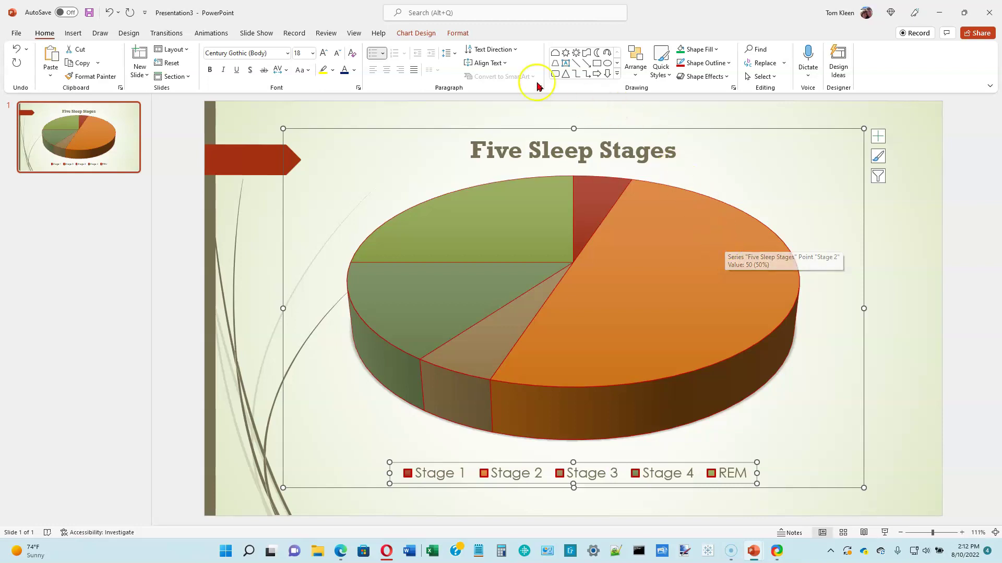
pyautogui.click(287, 53)
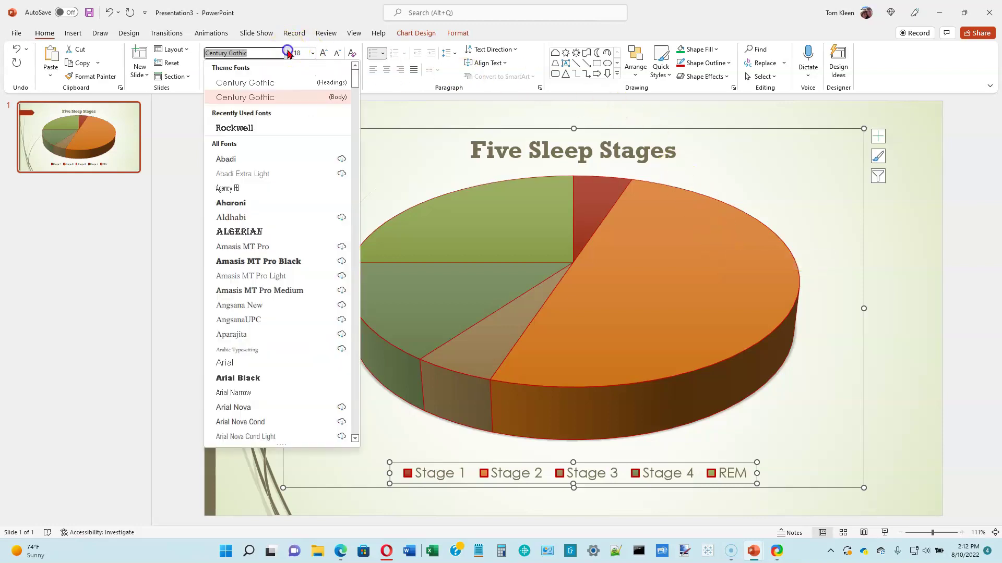
pyautogui.click(244, 131)
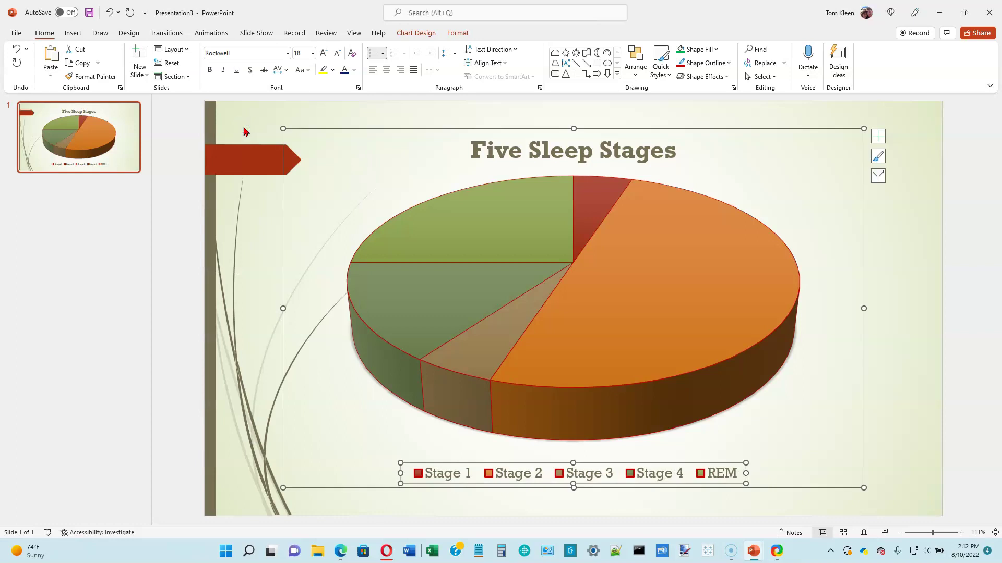
pyautogui.click(210, 69)
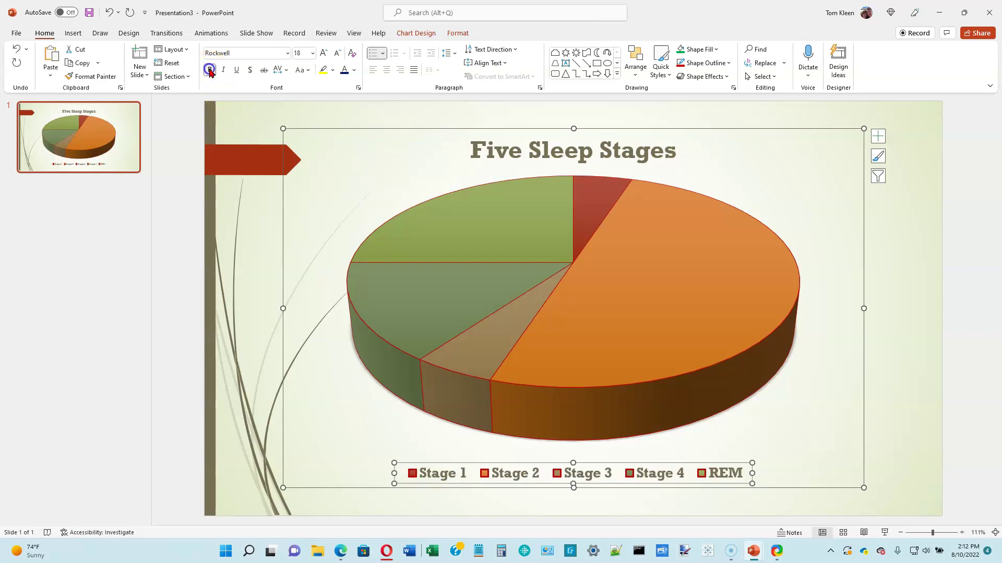
pyautogui.moveTo(549, 187)
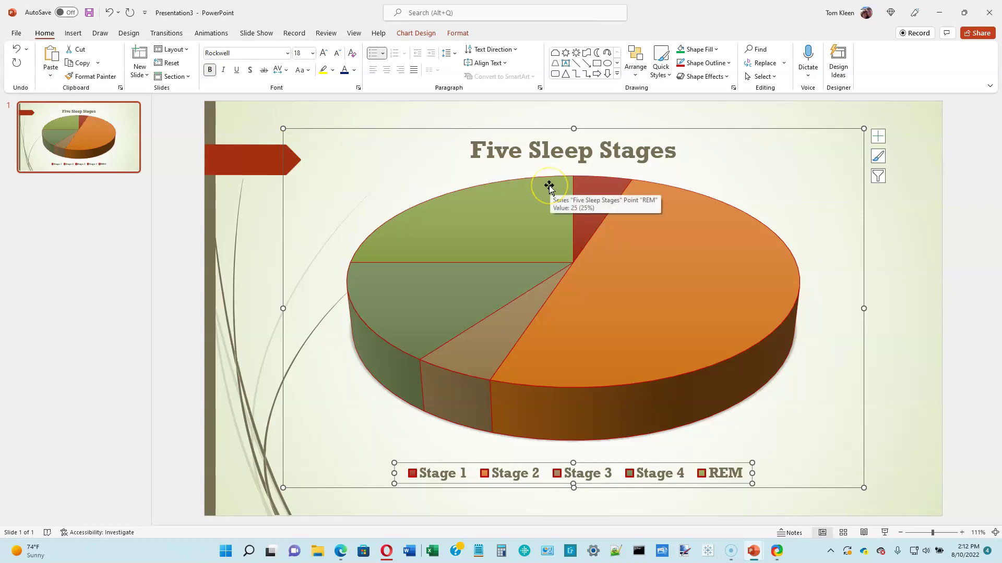